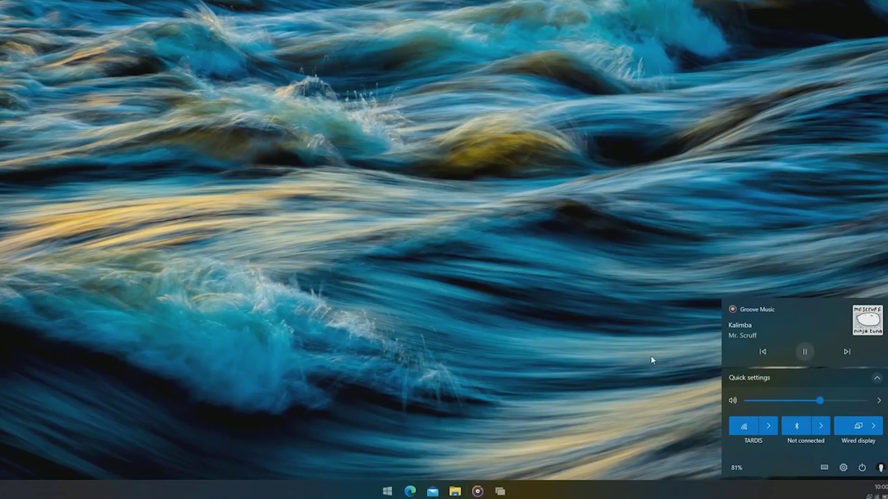
# - Dismiss the quick settings flyout and open the Files app from the launcher
pyautogui.click(651, 356)
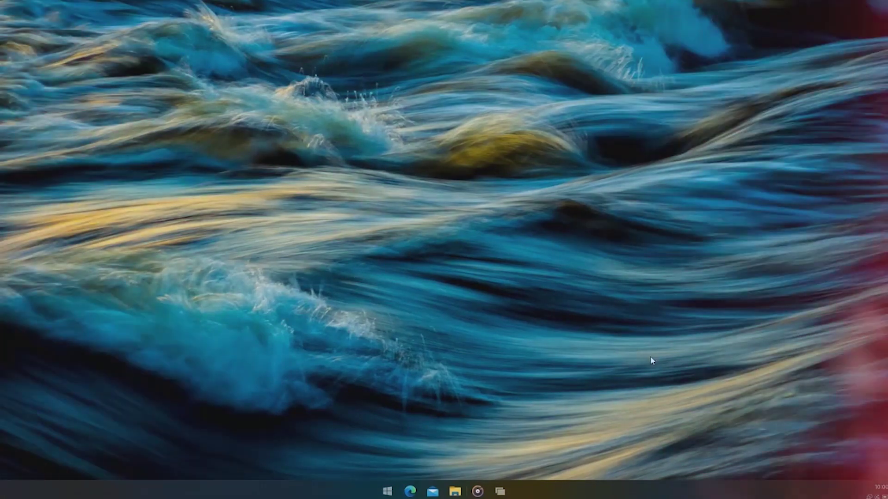
pyautogui.press('XF86AudioRaiseVolume')
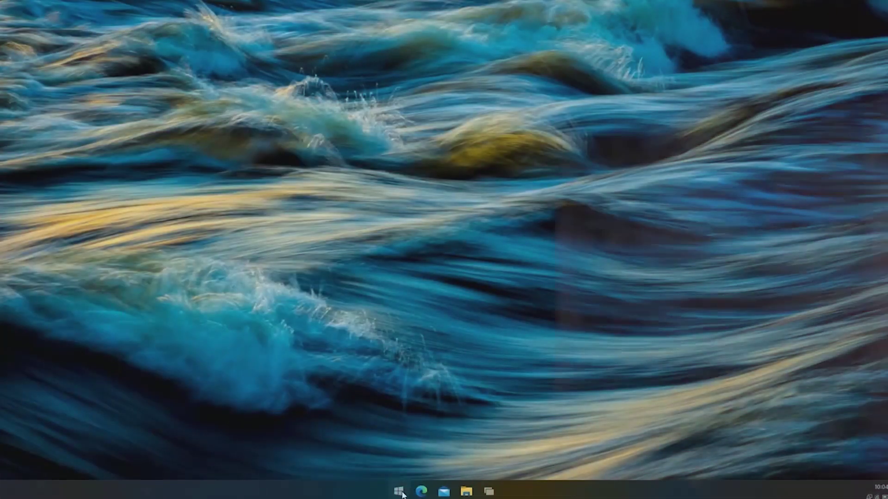
pyautogui.click(399, 491)
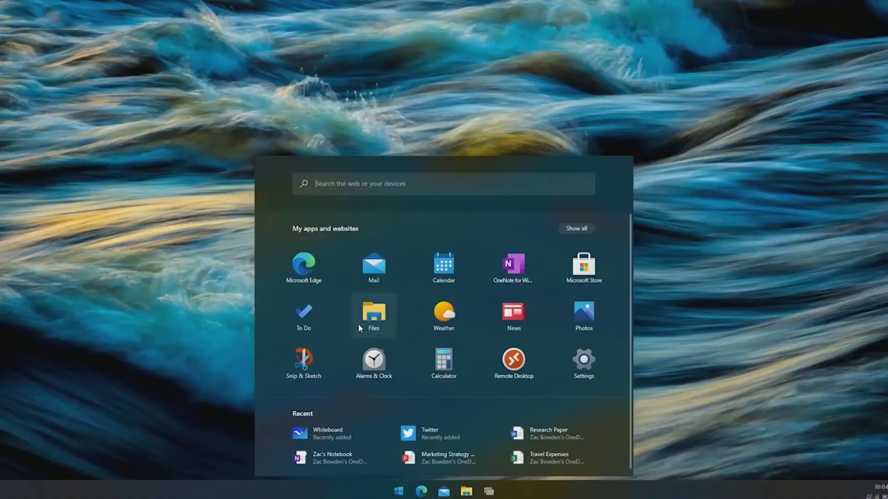
pyautogui.click(359, 325)
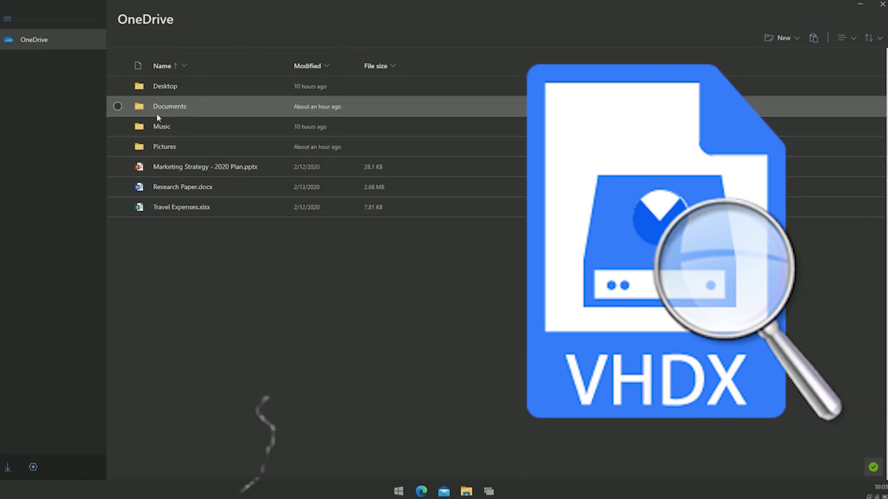
# - View the Downloads folder in Files and return to the OneDrive folder
pyautogui.click(870, 475)
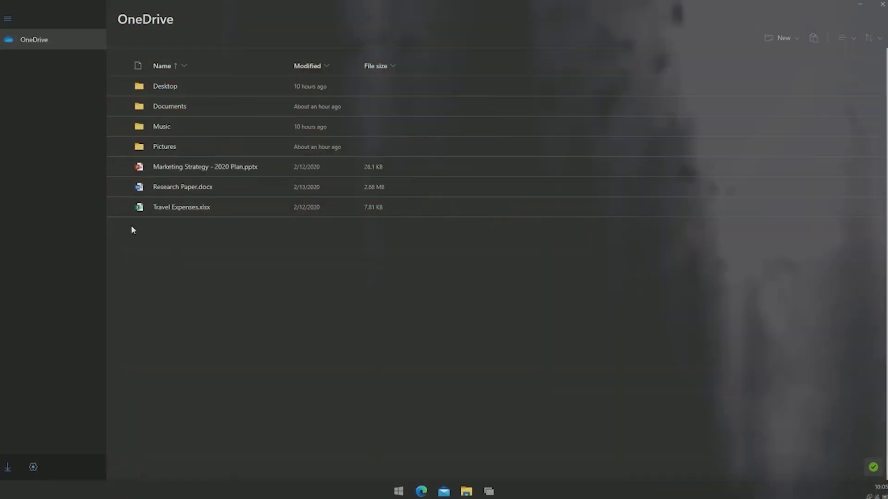
pyautogui.click(8, 466)
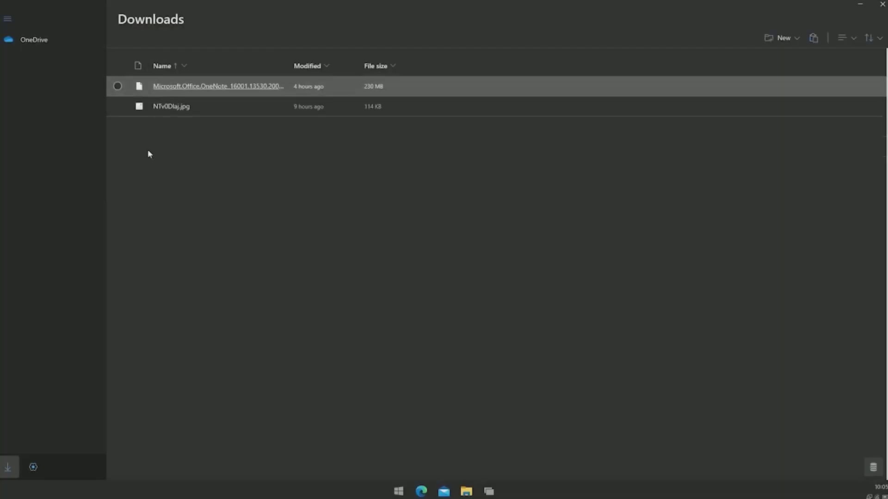
pyautogui.click(72, 40)
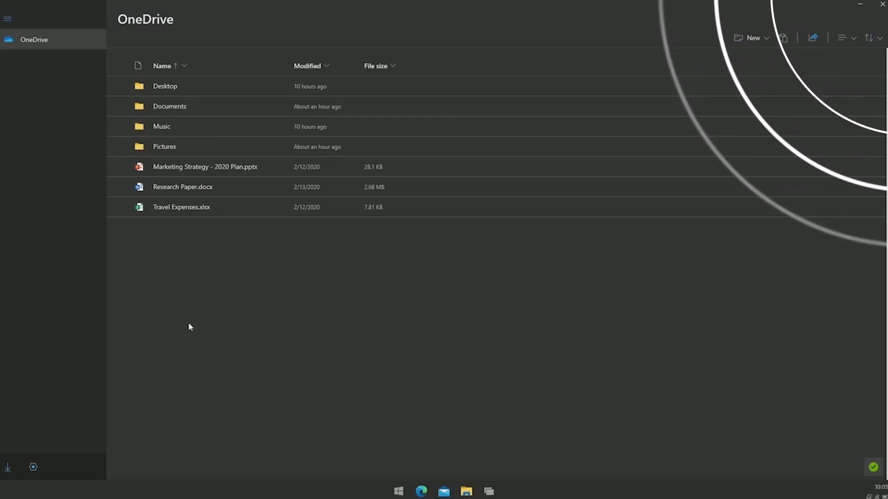
# - View the app choices for opening Research Paper.docx and dismiss them without picking one
pyautogui.click(181, 188)
pyautogui.hotkey('shift', 'F10')
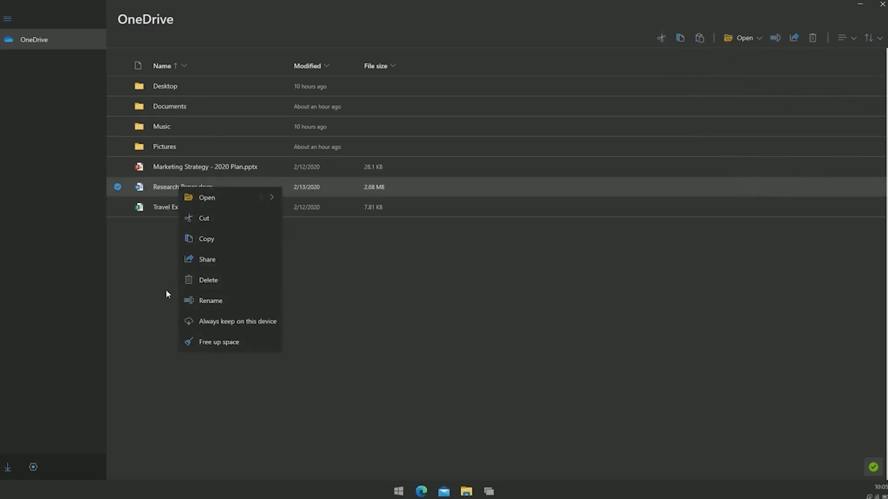
pyautogui.click(267, 200)
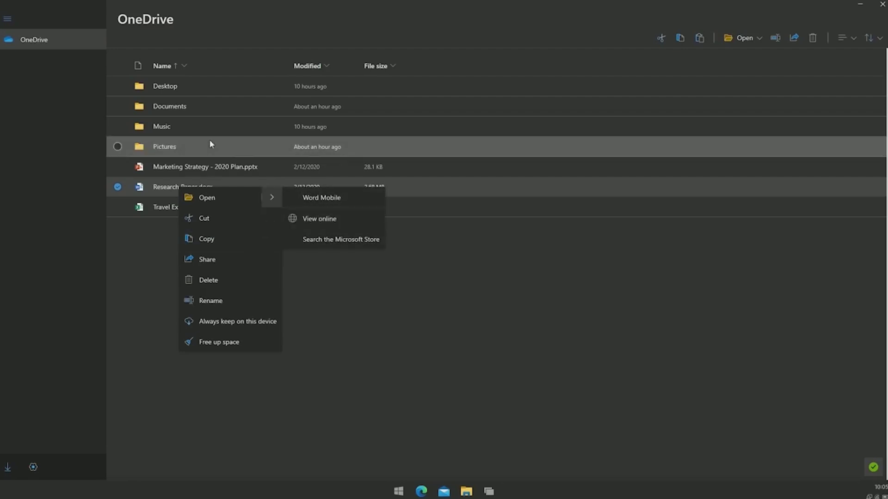
pyautogui.click(148, 268)
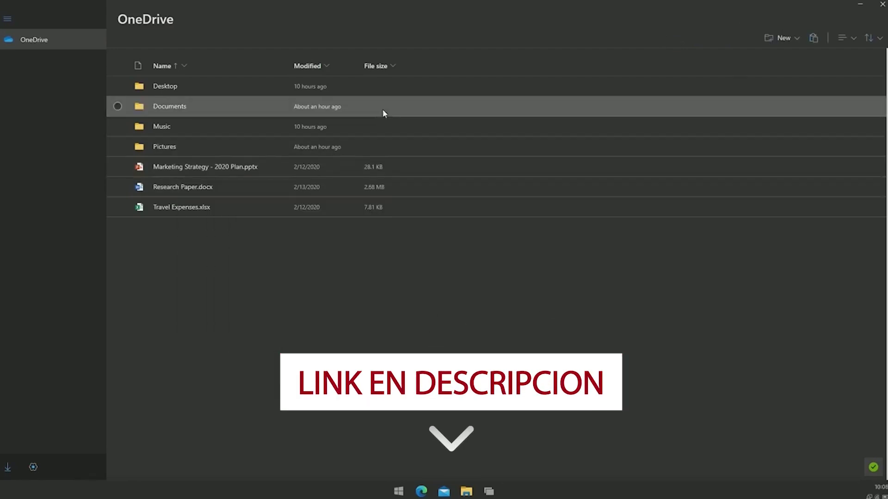
# - Minimize Files and open Settings from the launcher
pyautogui.click(860, 4)
pyautogui.click(399, 491)
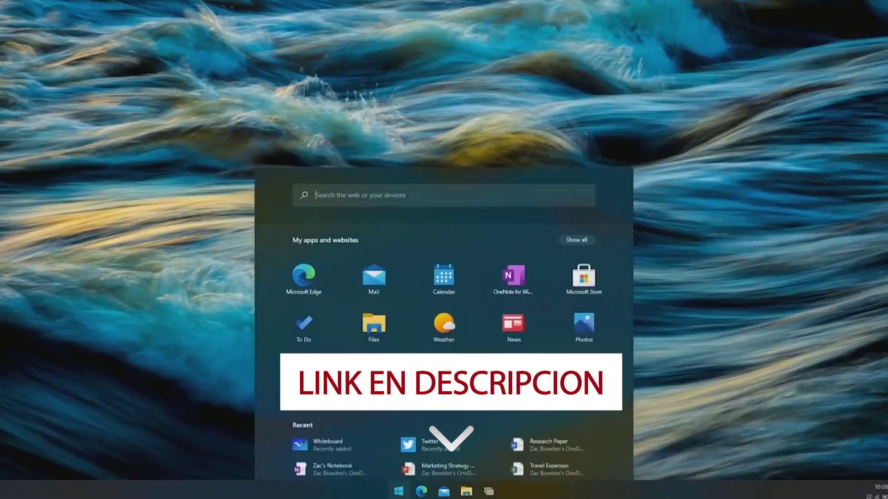
pyautogui.click(587, 380)
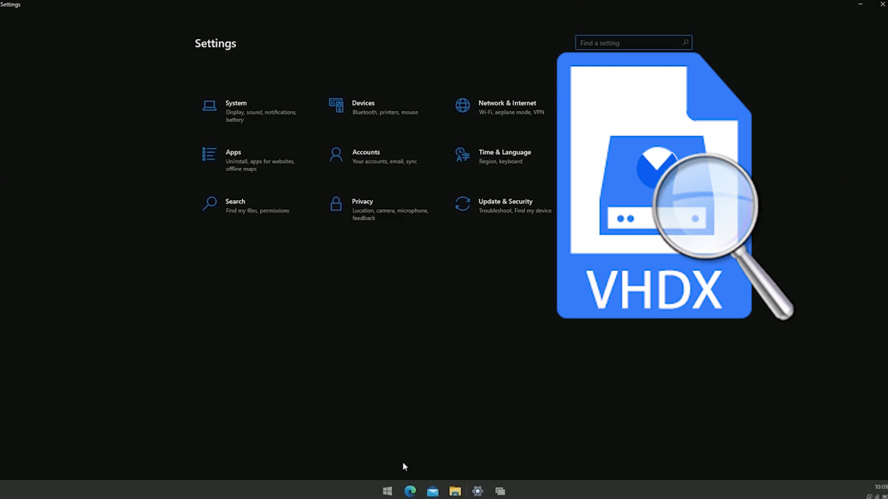
# - Open the Mail app, snap it to the left half of the screen and place Settings beside it
pyautogui.click(424, 491)
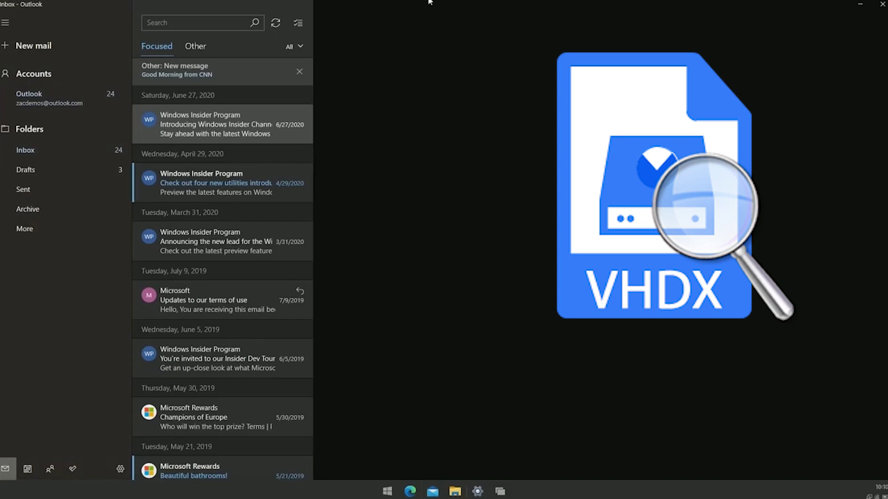
pyautogui.press('super+Left')
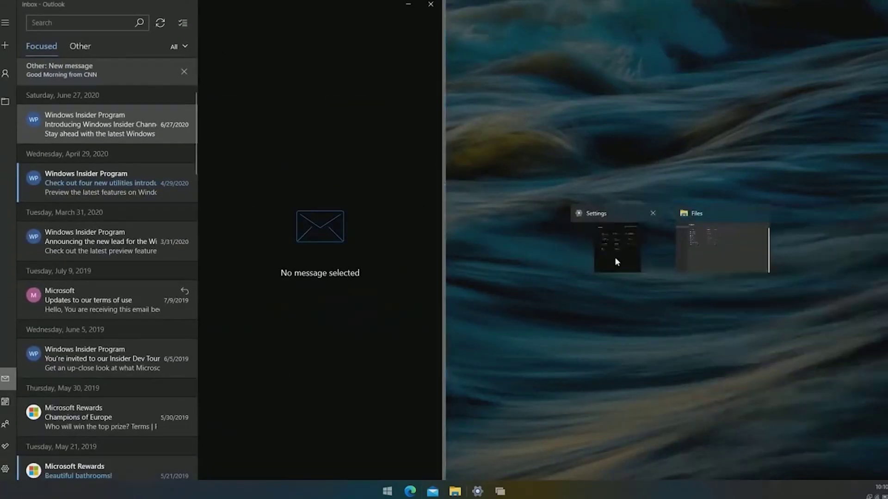
pyautogui.click(617, 262)
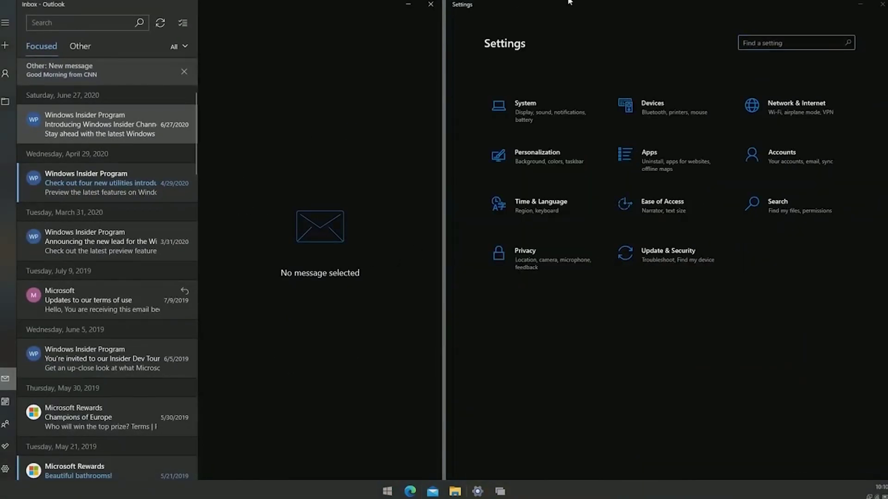
# - Expand Settings to the full screen and snap it to the right half of the screen
pyautogui.moveTo(643, 3); pyautogui.dragTo(482, 67)
pyautogui.doubleClick(482, 67)
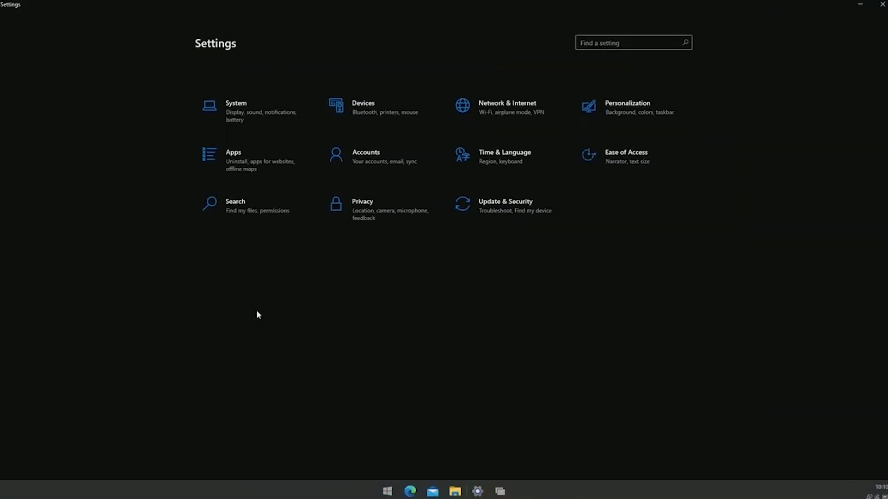
pyautogui.press('super+Right')
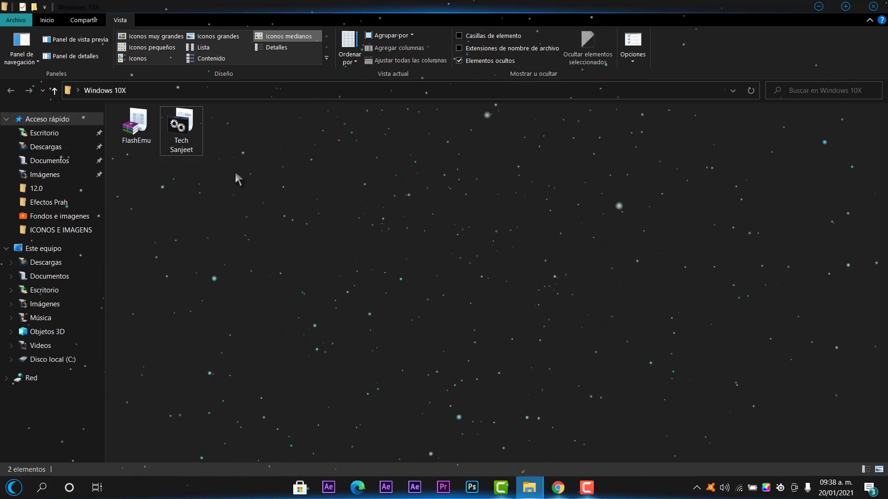
# - Go from Este equipo to the apps settings and open Programas y características
pyautogui.click(77, 245)
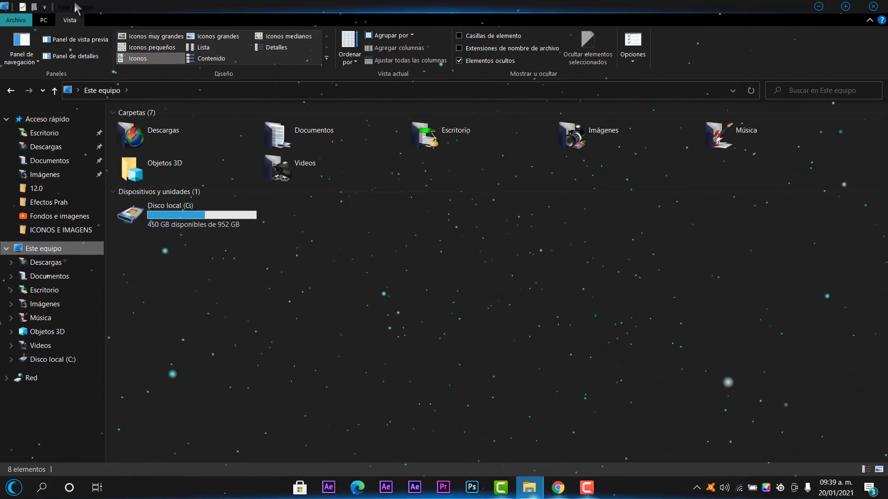
pyautogui.click(52, 21)
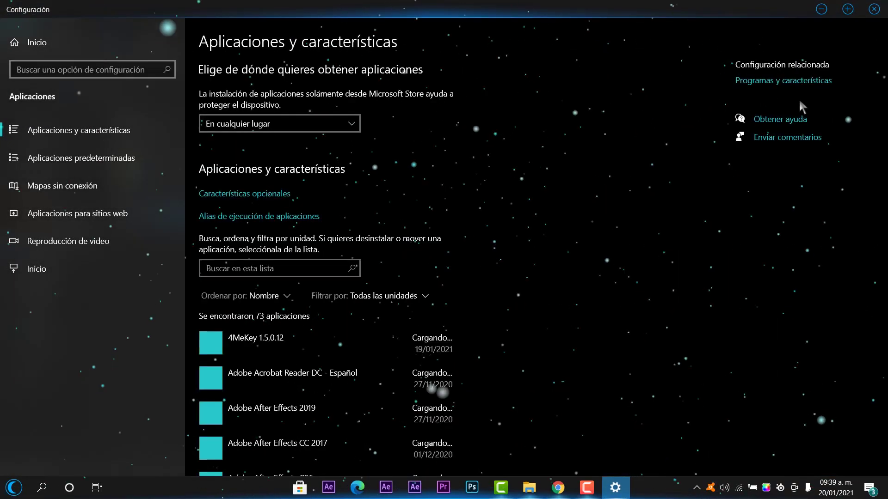
pyautogui.click(770, 87)
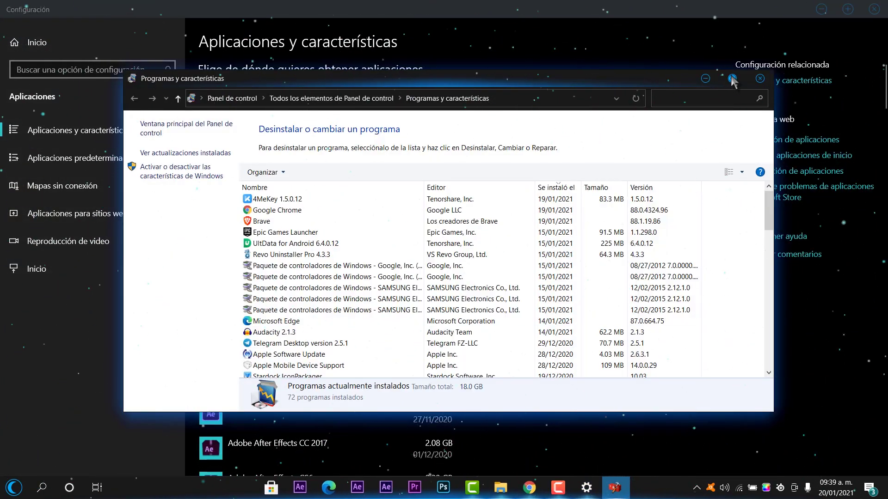
# - Maximize Programas y características and open the Windows features dialog at full-screen size
pyautogui.click(732, 78)
pyautogui.click(21, 98)
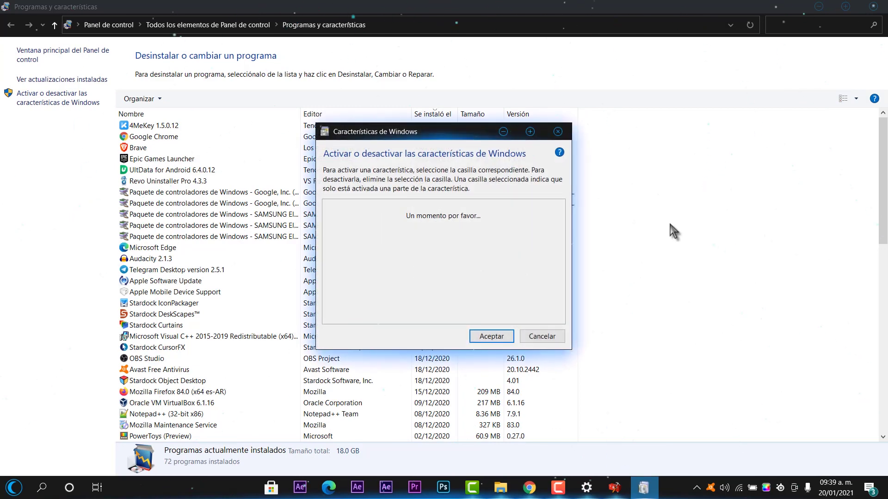
pyautogui.click(530, 132)
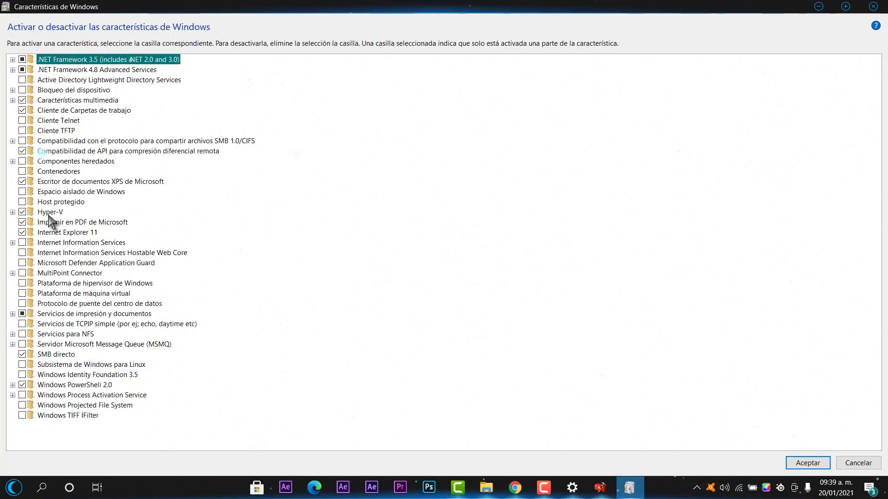
# - Expand Hyper-V with its administration tools and platform entries, and accept the Windows features selection with all of them enabled
pyautogui.click(13, 212)
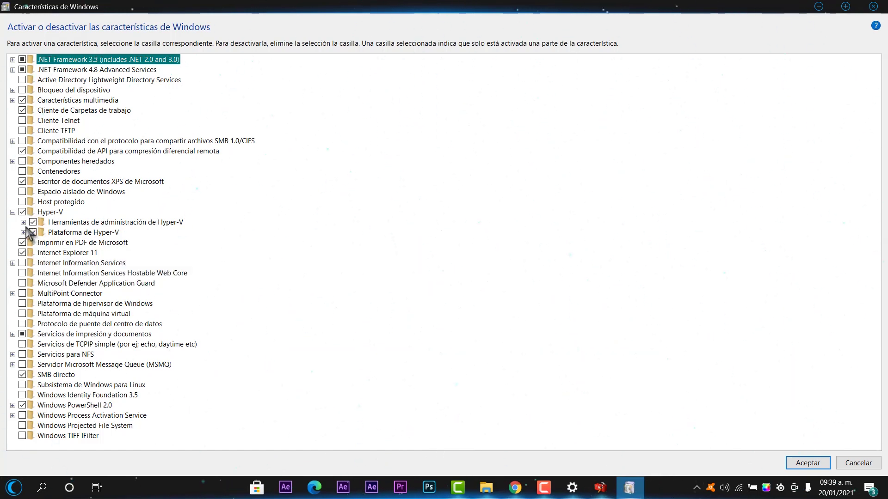
pyautogui.click(23, 223)
pyautogui.click(23, 253)
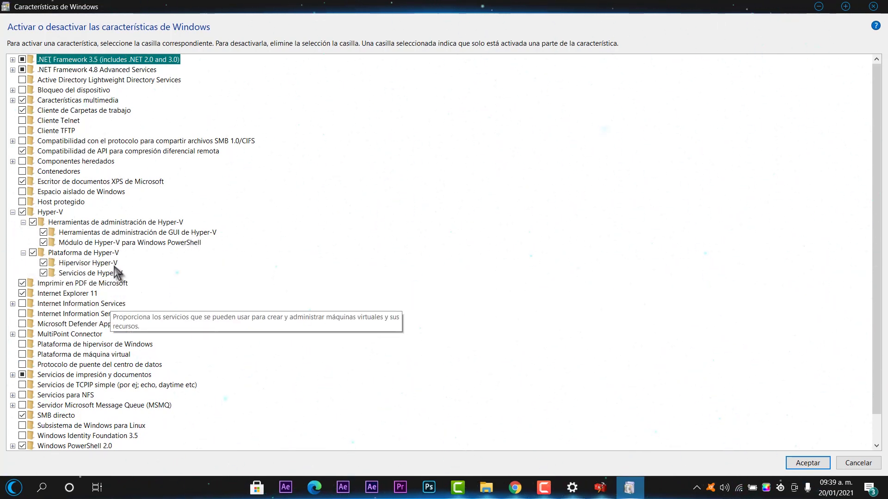
pyautogui.click(808, 464)
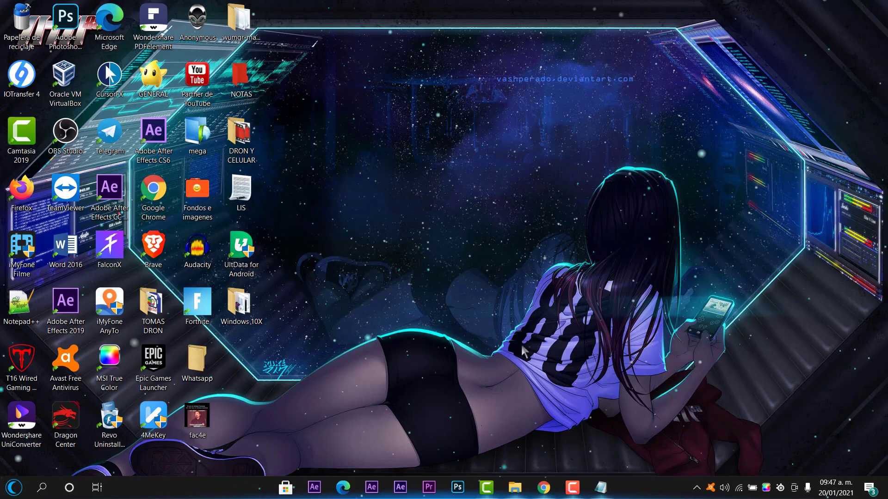
# - Search Windows for "hyp" to find the Hyper-V applications
pyautogui.click(43, 491)
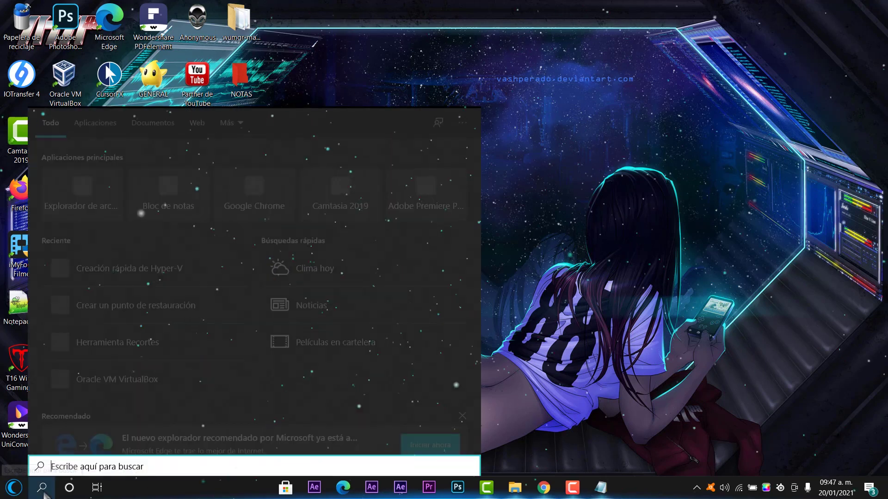
pyautogui.write('hyp')
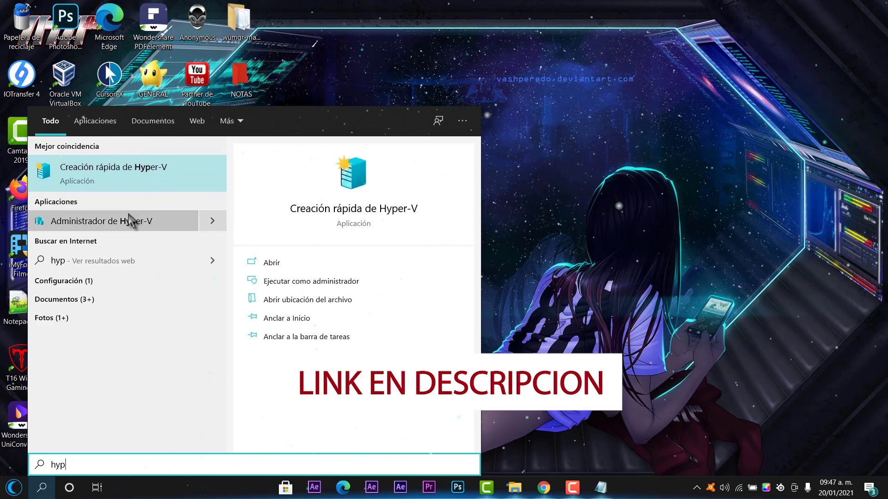
# - Open Administrador de Hyper-V from the Herramientas administrativas de Windows folder in the app list
pyautogui.click(14, 487)
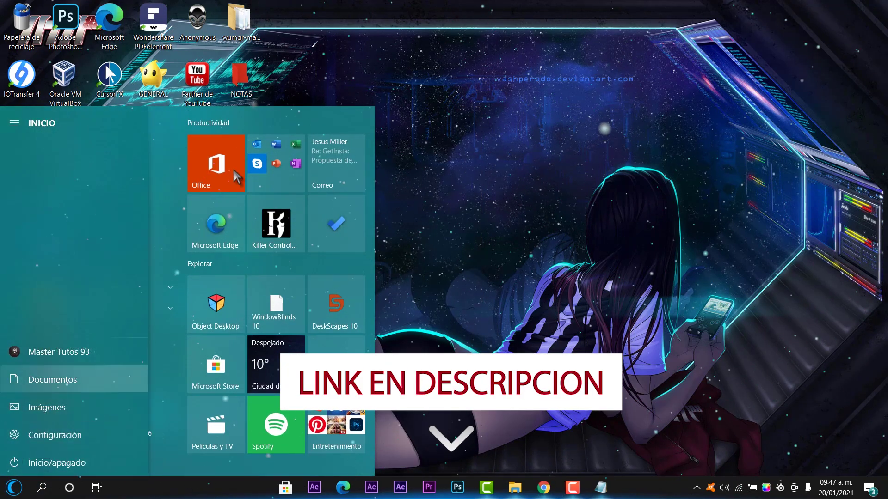
pyautogui.scroll(-10, 115, 331)
pyautogui.scroll(-5, 115, 330)
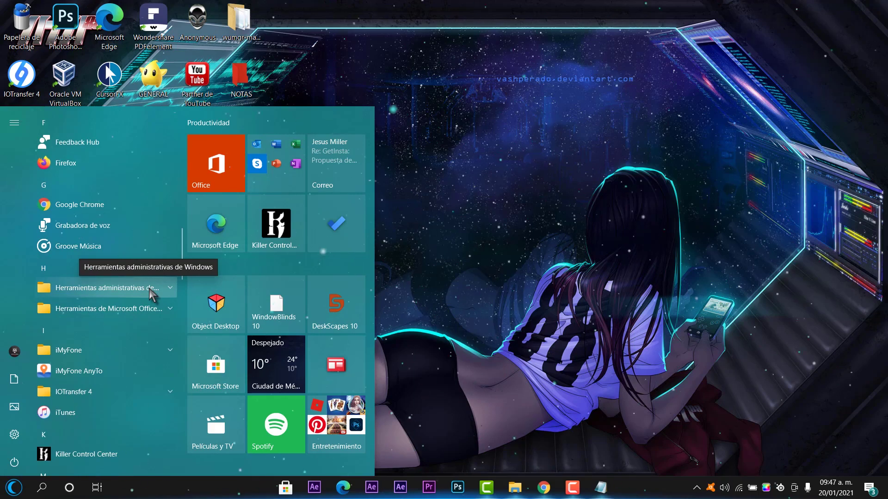
pyautogui.scroll(-2, 149, 289)
pyautogui.click(119, 237)
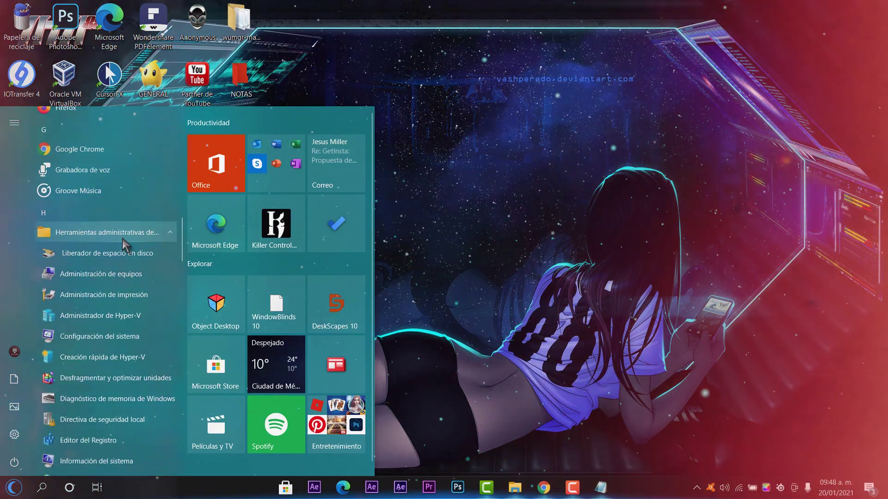
pyautogui.scroll(-6, 123, 295)
pyautogui.scroll(-3, 121, 299)
pyautogui.scroll(4, 115, 294)
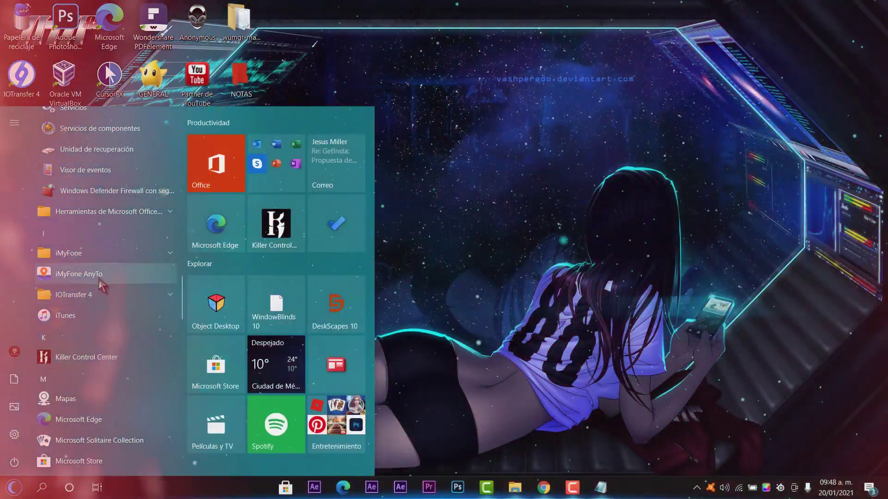
pyautogui.scroll(5, 102, 287)
pyautogui.scroll(3, 99, 286)
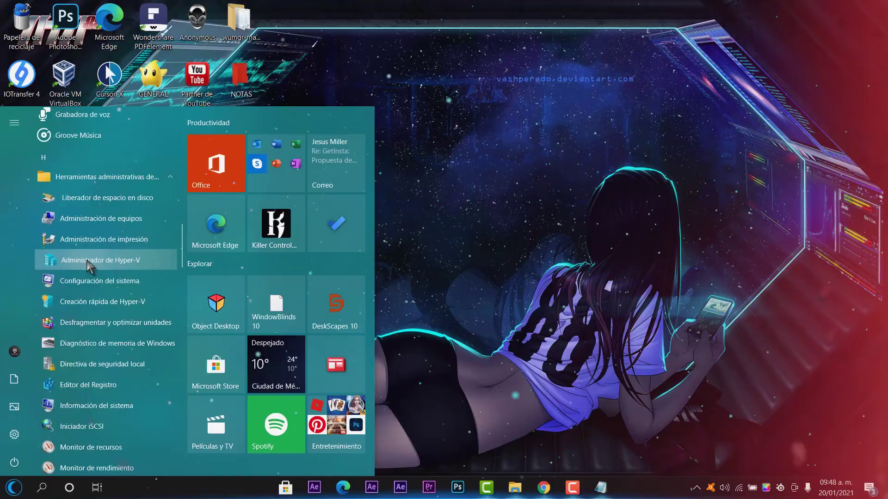
pyautogui.click(82, 260)
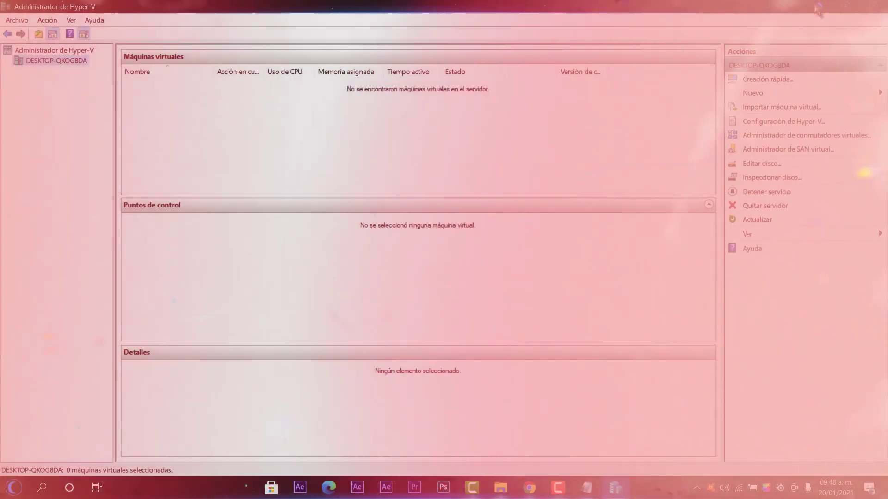
# - Minimize Administrador de Hyper-V and open the desktop folder Windows 10X in a maximized window
pyautogui.click(818, 7)
pyautogui.doubleClick(249, 314)
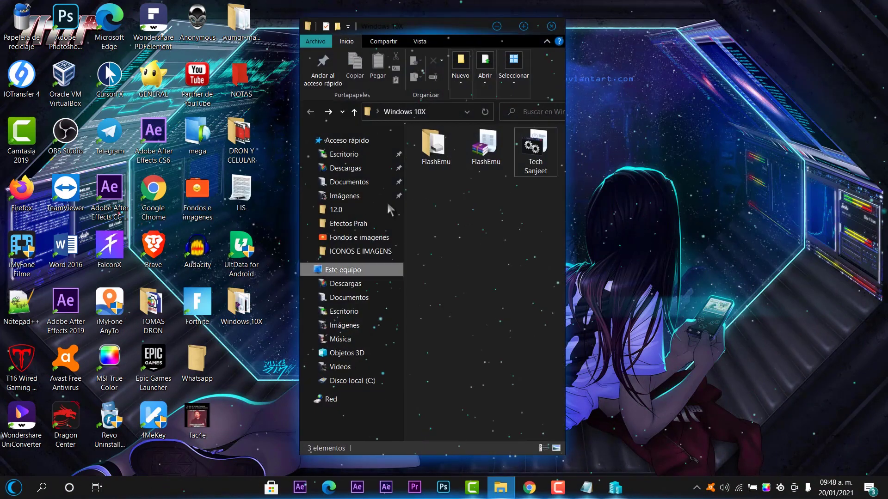
pyautogui.click(524, 26)
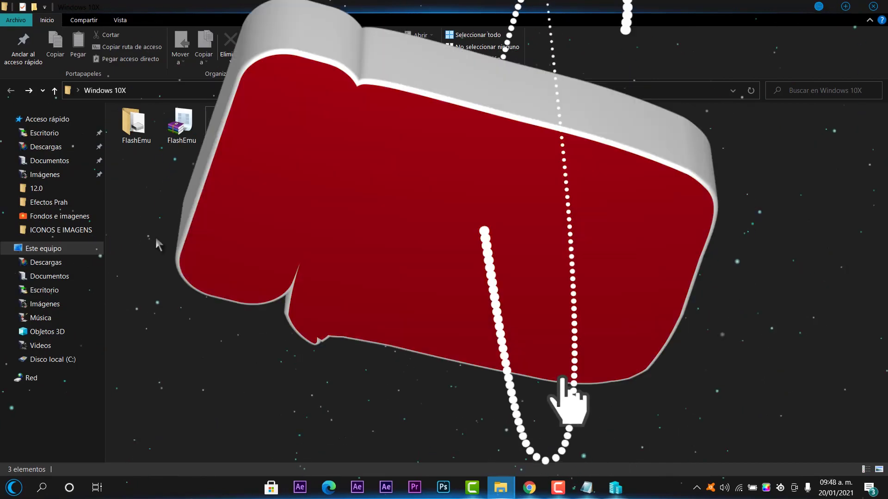
# - View the disk image inside the FlashEmu folder and minimize the folder window
pyautogui.click(134, 123)
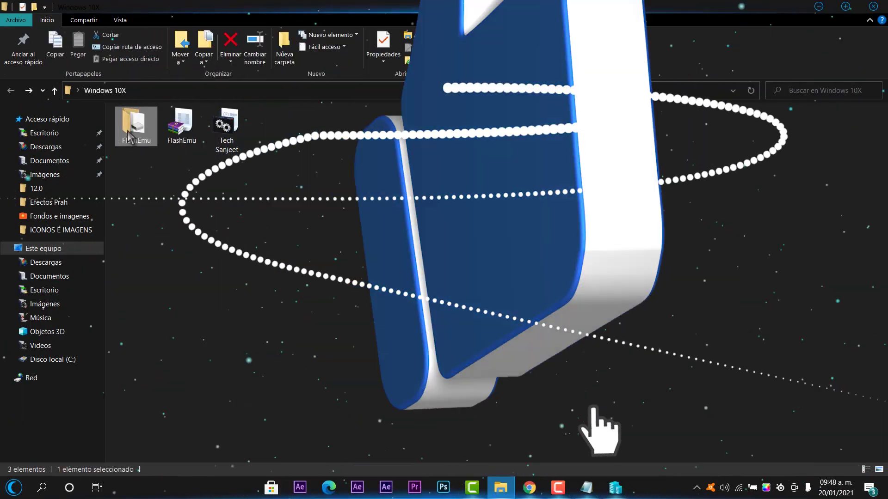
pyautogui.doubleClick(134, 122)
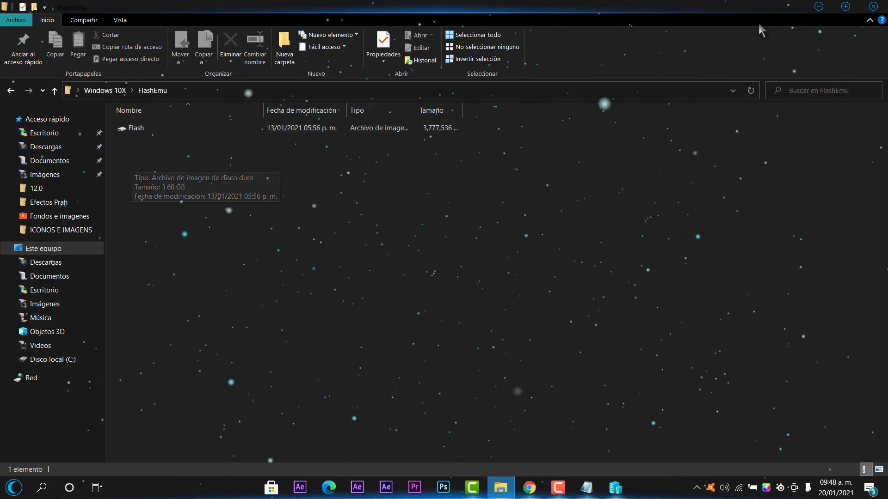
pyautogui.click(818, 7)
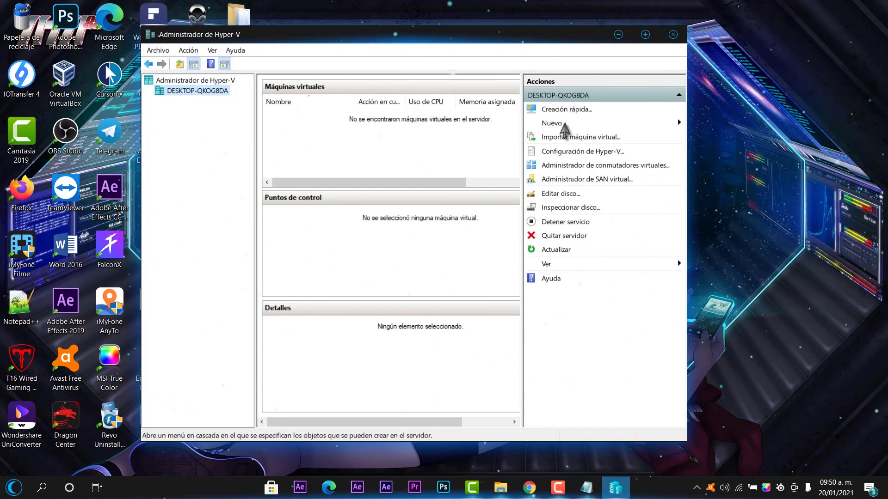
# - Start creating a new virtual machine named Windows 10X and make it Generación 2
pyautogui.click(563, 124)
pyautogui.click(707, 123)
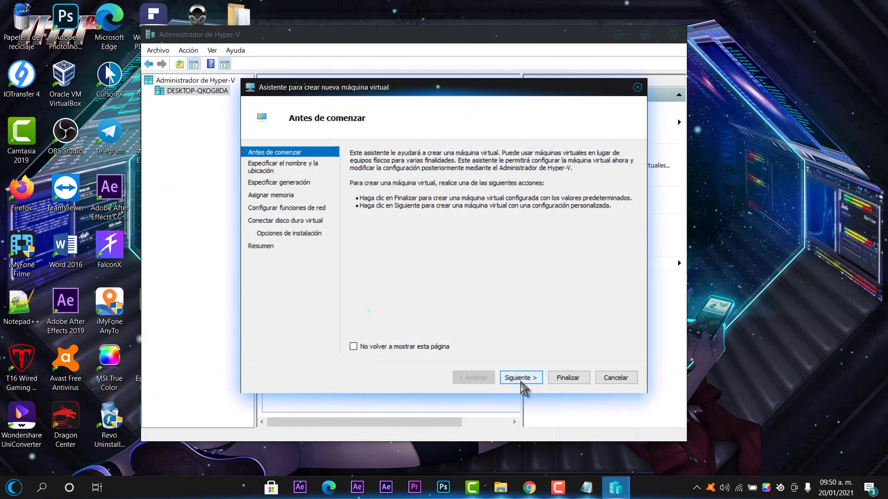
pyautogui.click(526, 379)
pyautogui.write('W')
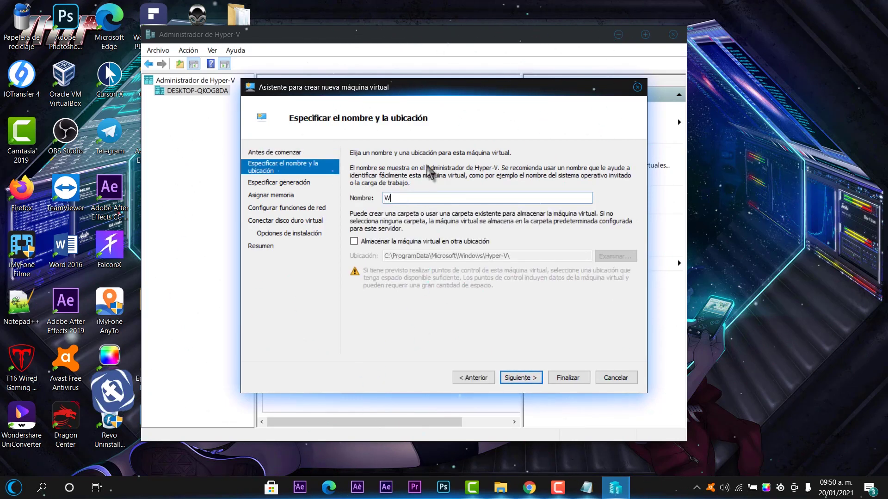
pyautogui.write('indows 10X')
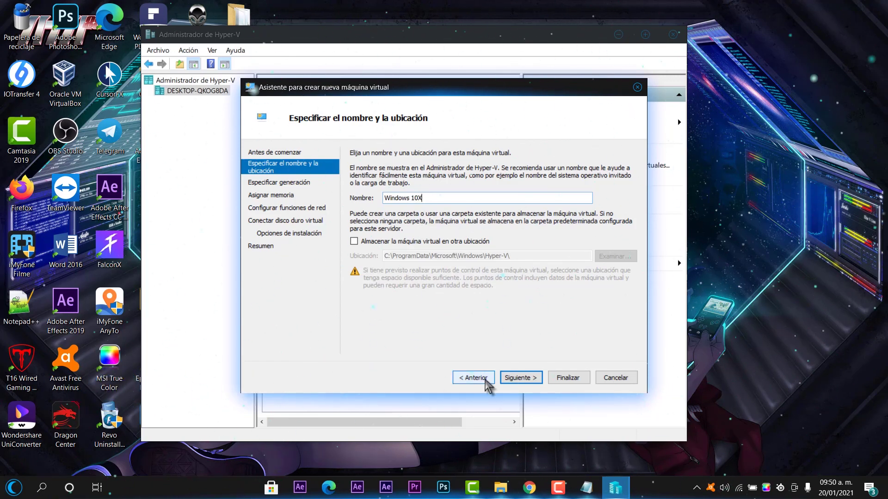
pyautogui.click(520, 378)
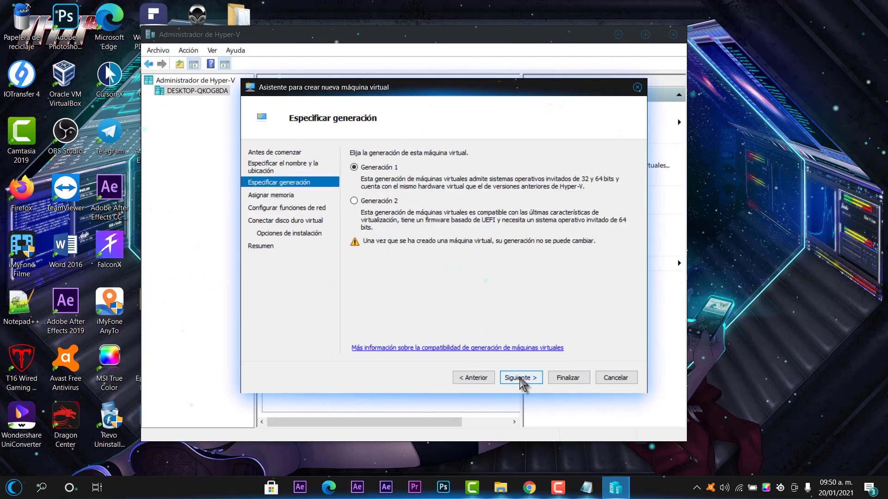
pyautogui.click(376, 202)
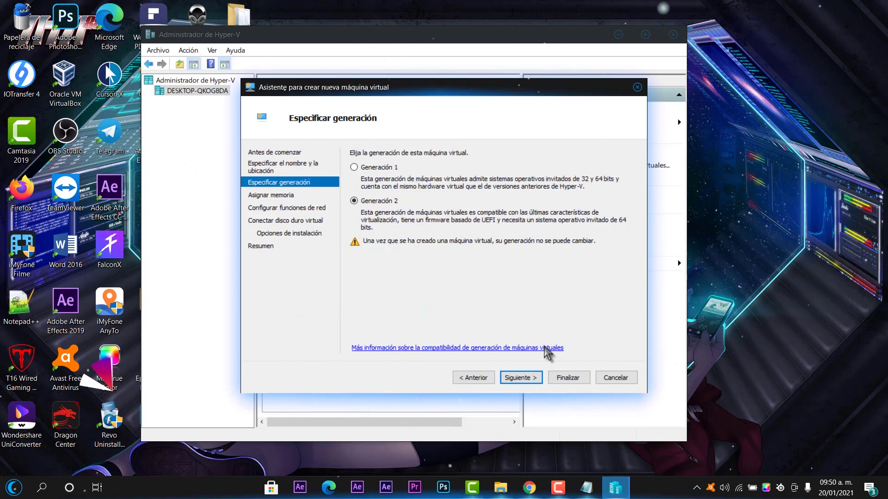
pyautogui.click(530, 381)
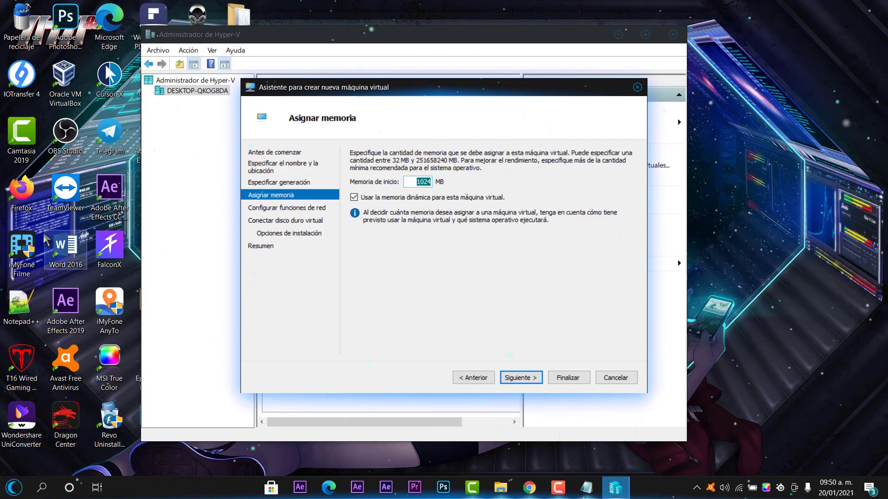
# - Find and open Calculadora, and place its window beside the virtual machine wizard
pyautogui.click(41, 489)
pyautogui.write('calcu')
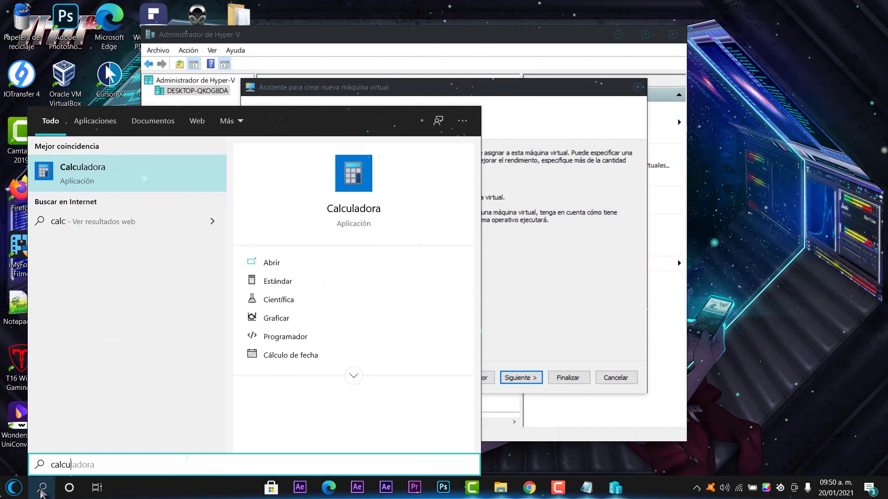
pyautogui.click(84, 173)
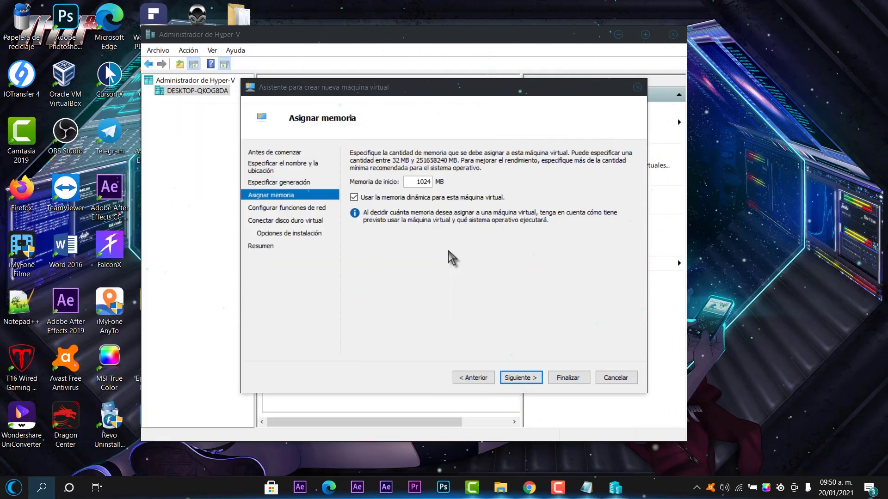
pyautogui.moveTo(351, 128); pyautogui.dragTo(128, 89)
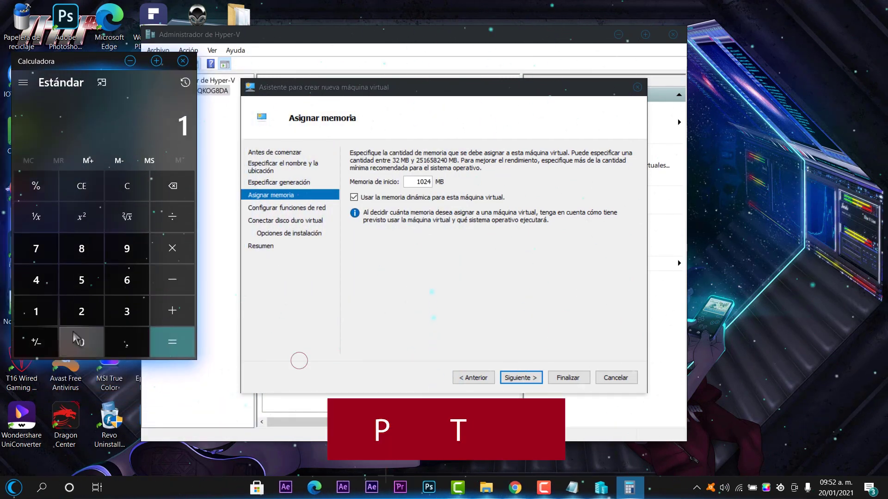
# - Calculate 1024 × 4 in Calculadora
pyautogui.click(80, 340)
pyautogui.click(84, 314)
pyautogui.click(41, 283)
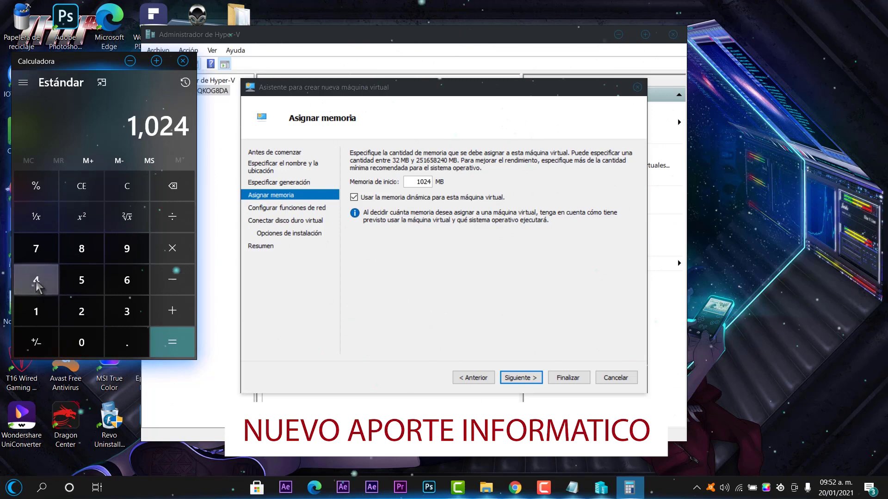
pyautogui.click(180, 253)
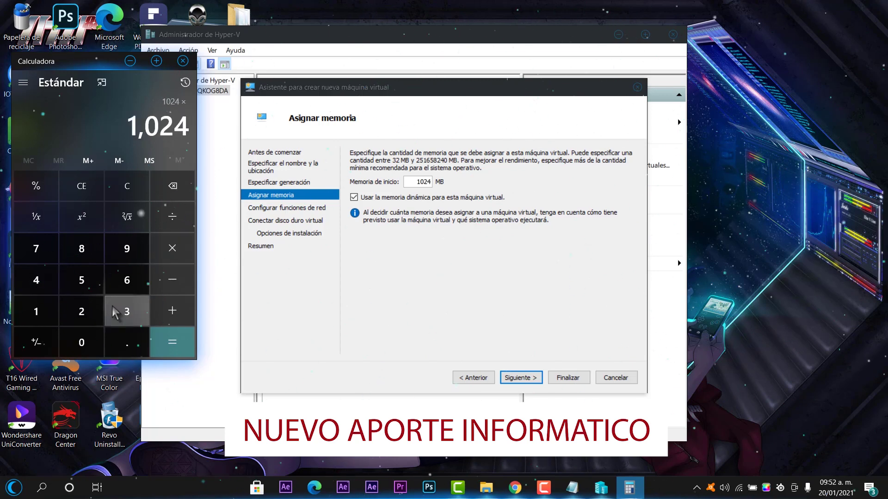
pyautogui.click(45, 291)
pyautogui.click(172, 344)
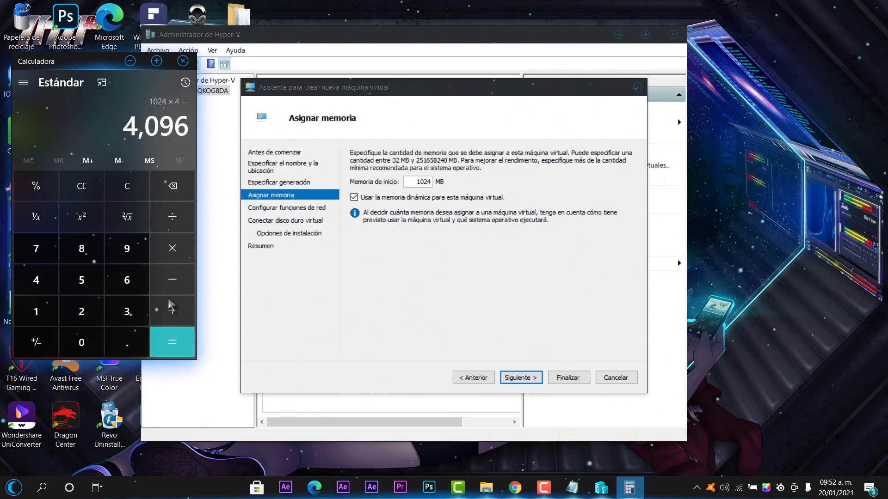
# - Copy the calculated result and set the virtual machine's startup memory to 4096 MB
pyautogui.rightClick(172, 126)
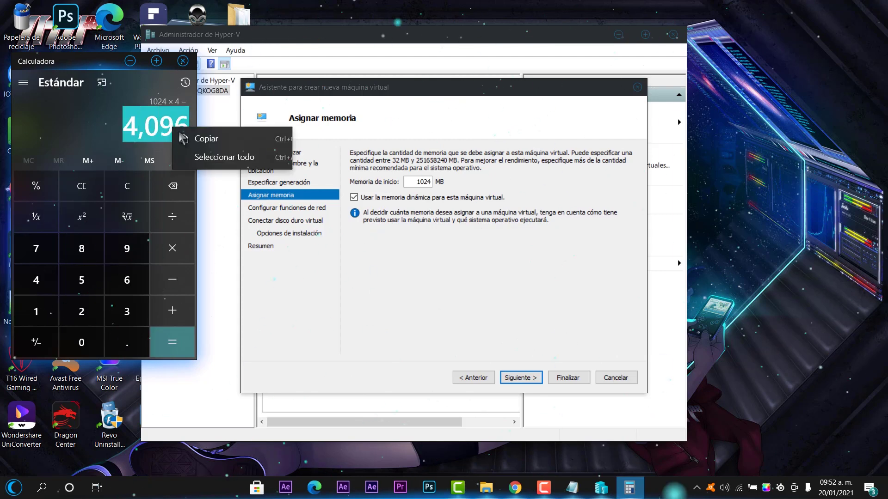
pyautogui.click(185, 138)
pyautogui.click(391, 185)
pyautogui.write('4096')
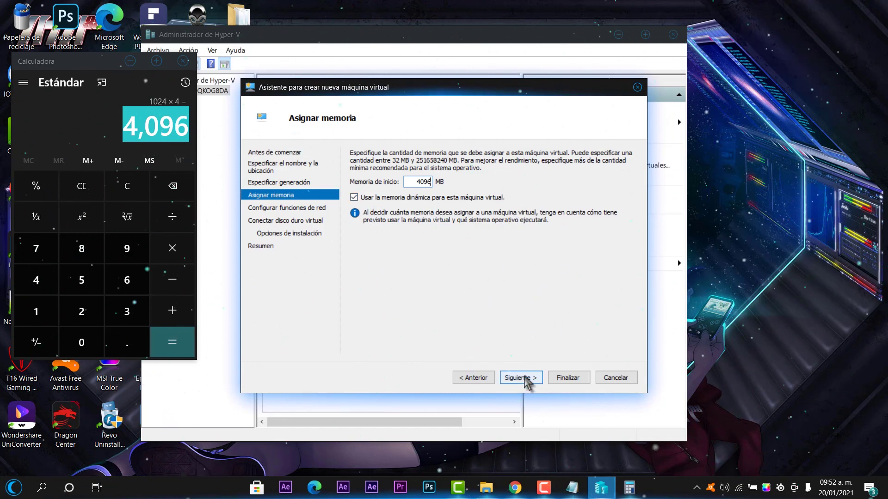
pyautogui.click(521, 378)
# - Set the virtual machine's network connection to Default Switch and close Calculadora
pyautogui.click(428, 180)
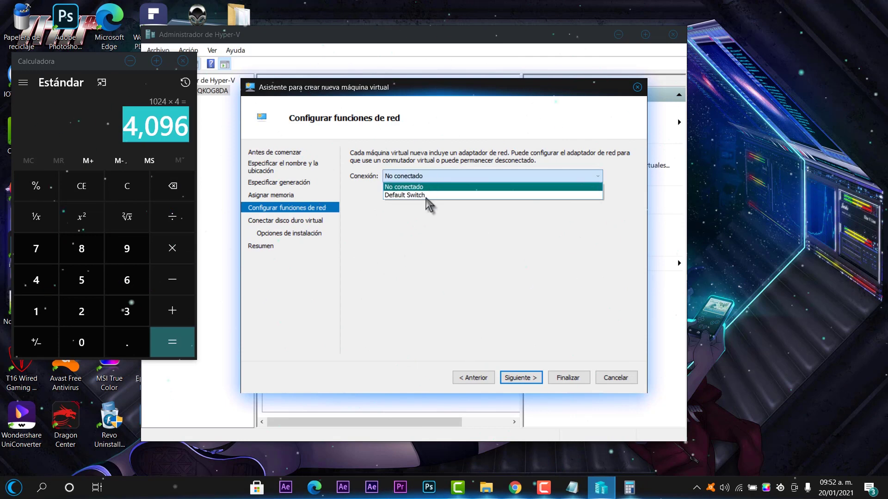
pyautogui.click(424, 196)
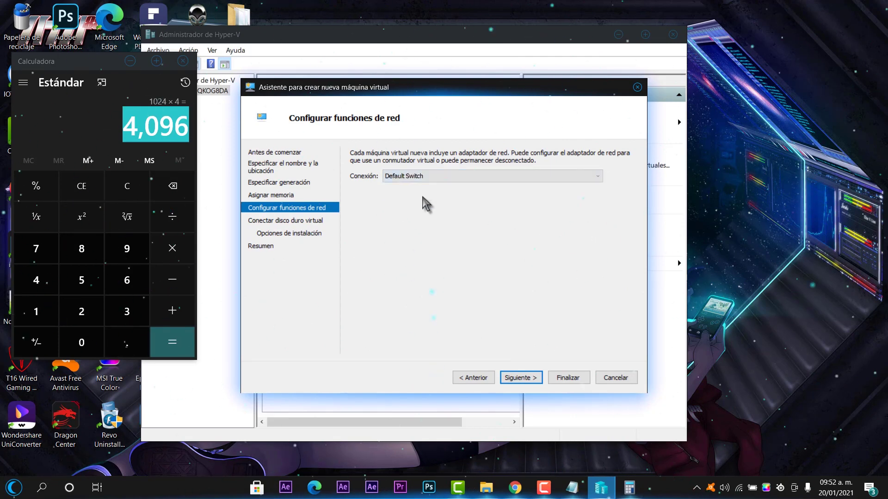
pyautogui.click(528, 376)
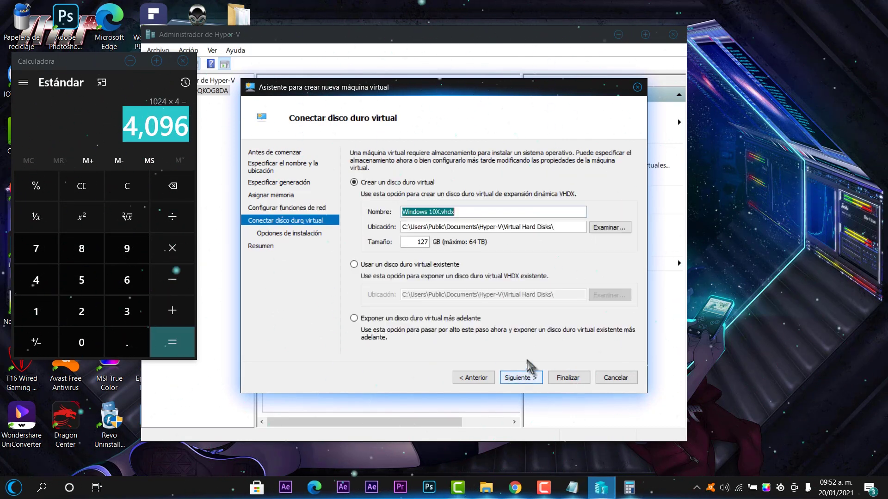
pyautogui.click(182, 61)
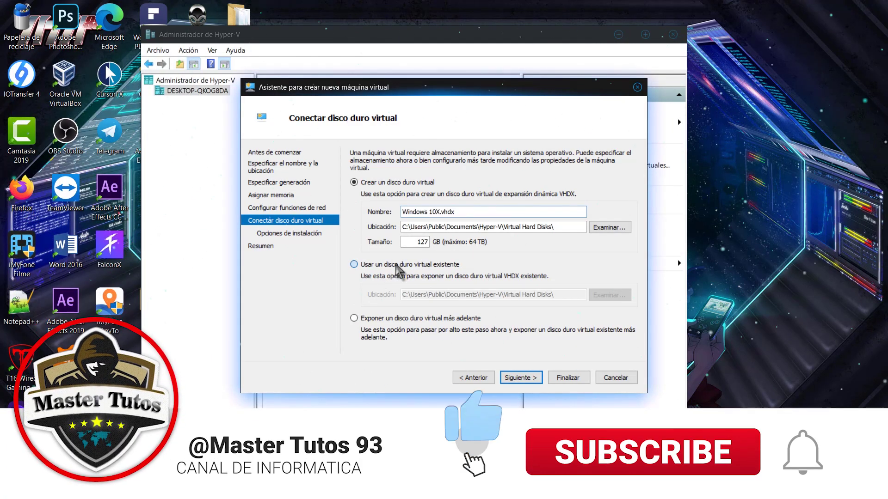
# - Use the existing virtual hard disk Flash from the desktop's Windows 10X\FlashEmu folder and finish creating the virtual machine
pyautogui.click(393, 268)
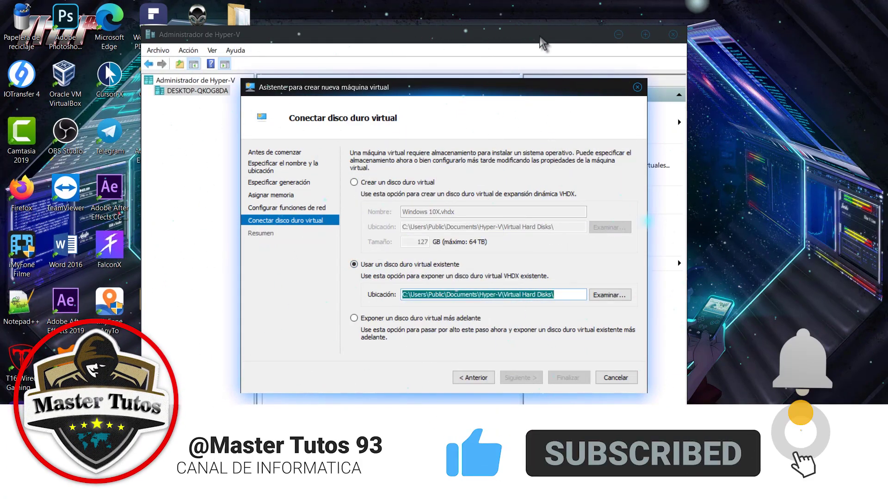
pyautogui.click(466, 4)
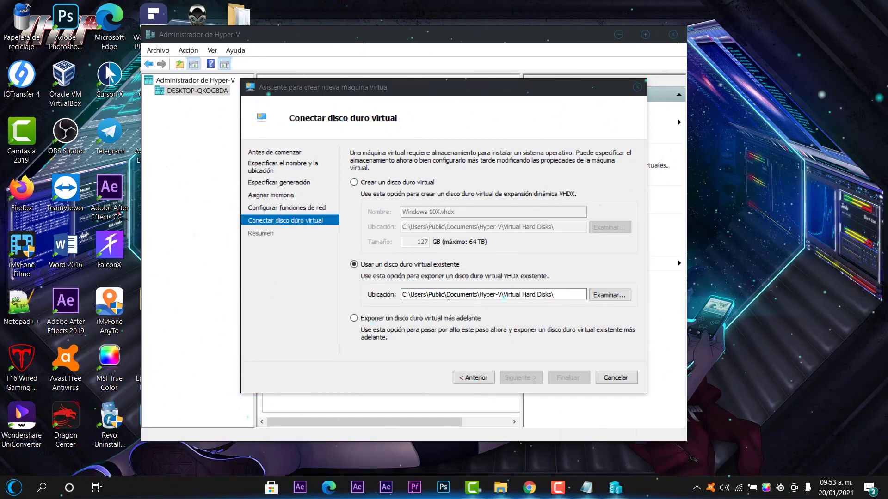
pyautogui.click(611, 298)
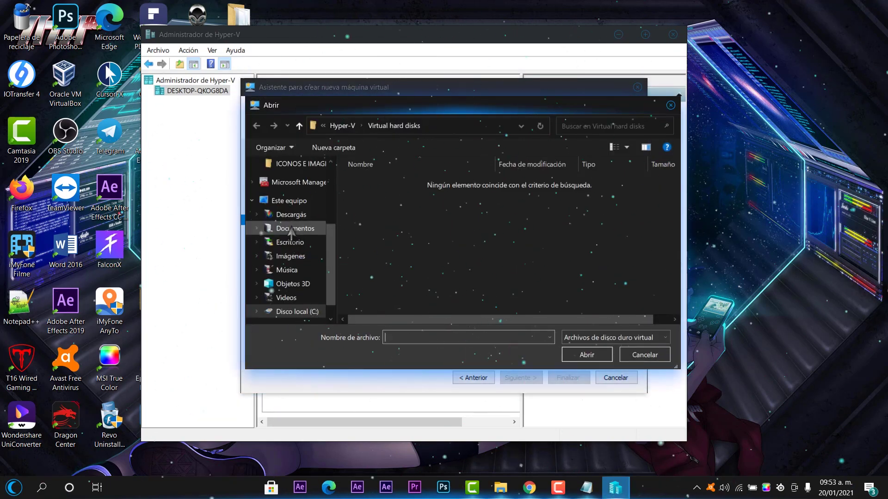
pyautogui.click(290, 243)
pyautogui.scroll(-5, 481, 264)
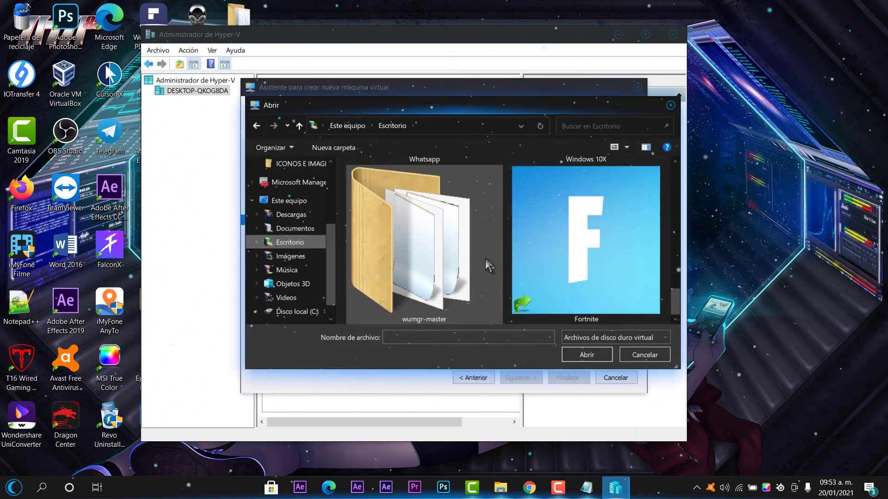
pyautogui.scroll(3, 490, 261)
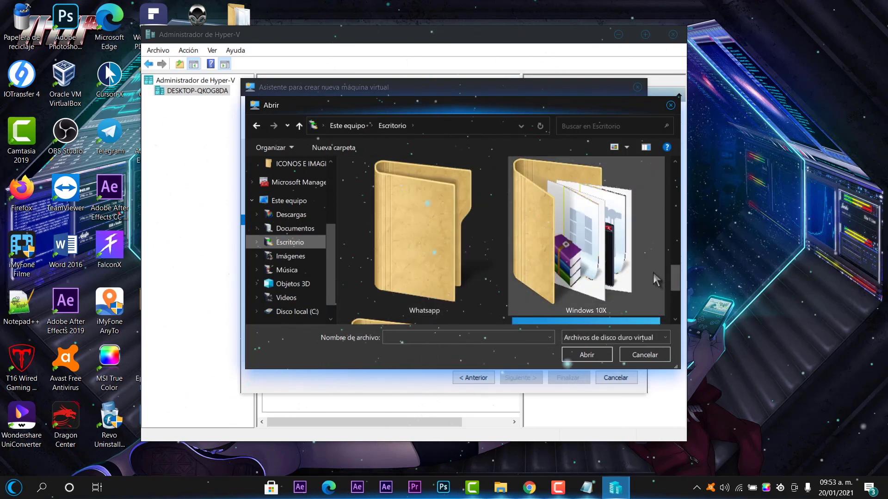
pyautogui.doubleClick(586, 255)
pyautogui.doubleClick(381, 181)
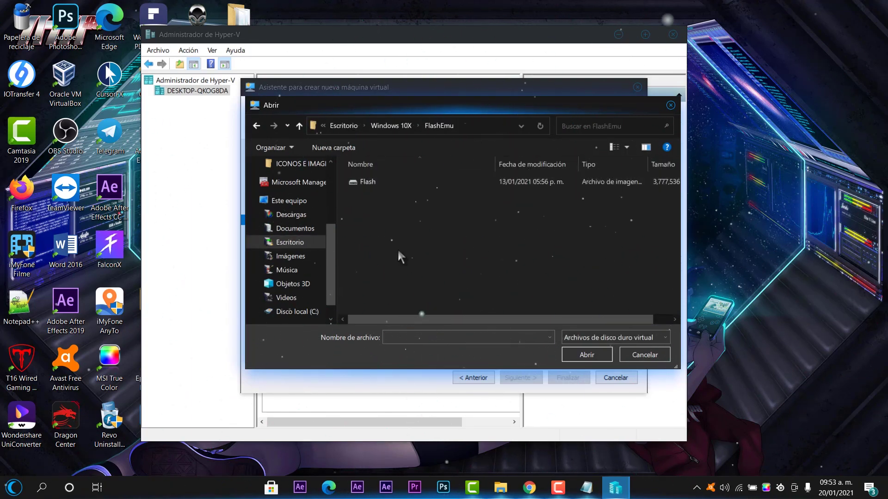
pyautogui.doubleClick(378, 181)
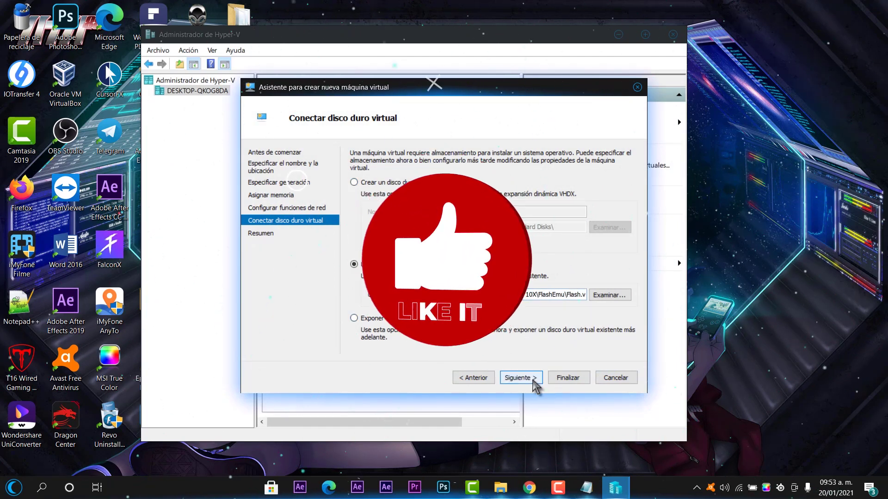
pyautogui.click(530, 380)
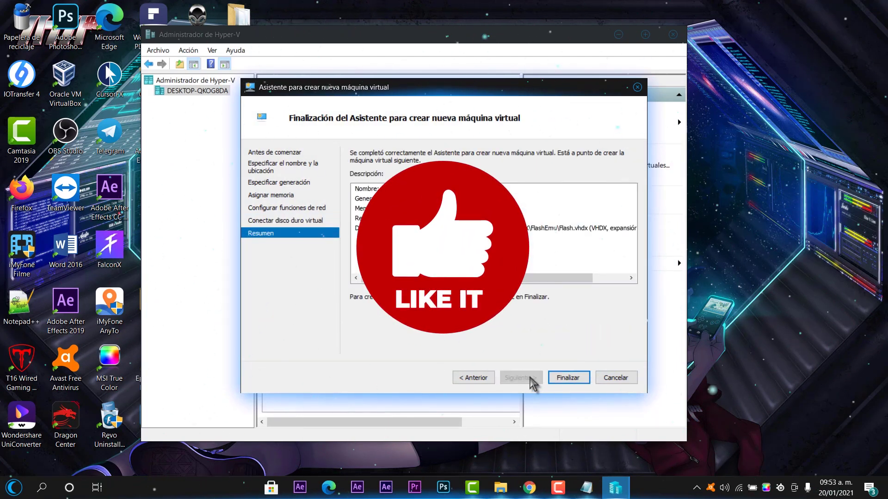
pyautogui.click(582, 378)
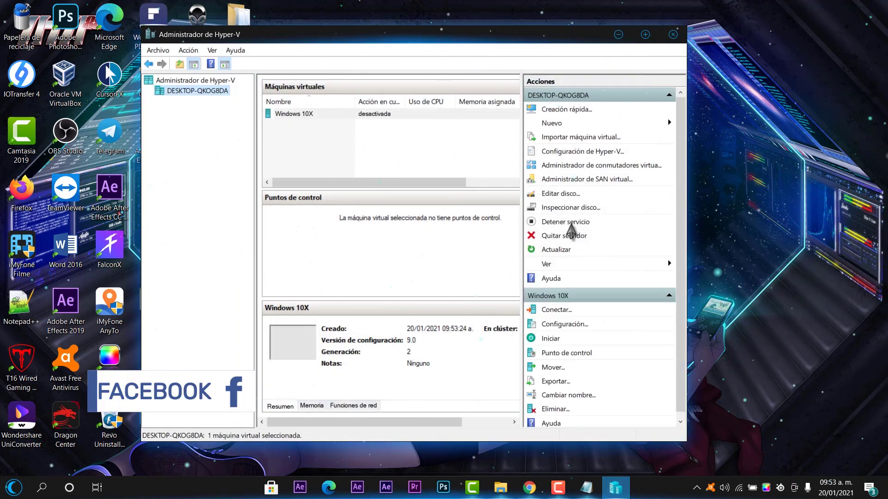
# - Select the Windows 10X virtual machine and reposition and widen the Administrador de Hyper-V window on the desktop
pyautogui.click(646, 35)
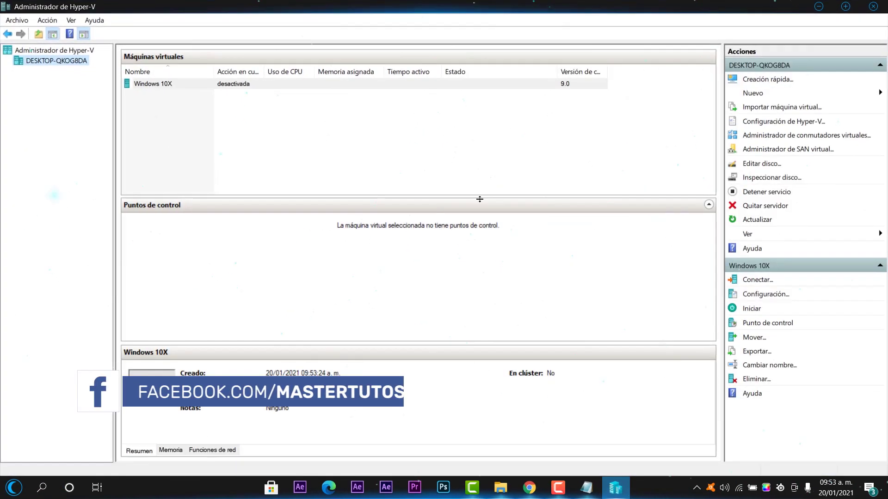
pyautogui.click(239, 87)
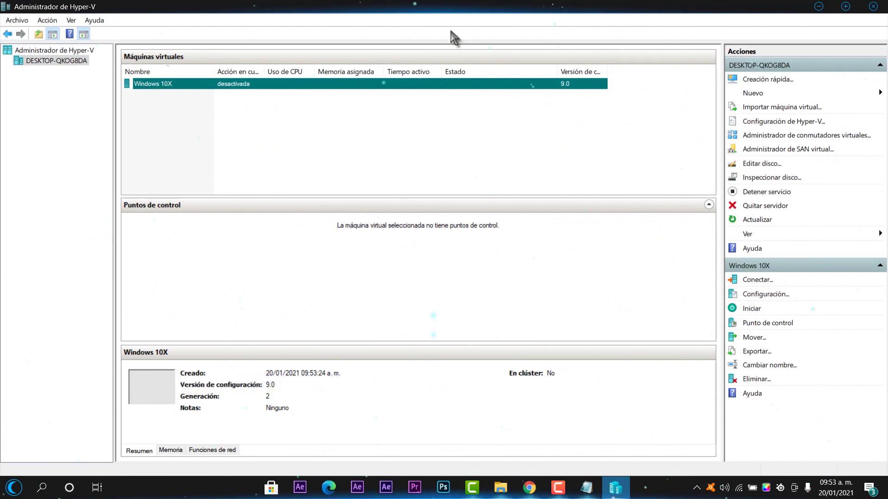
pyautogui.moveTo(476, 7); pyautogui.dragTo(483, 65)
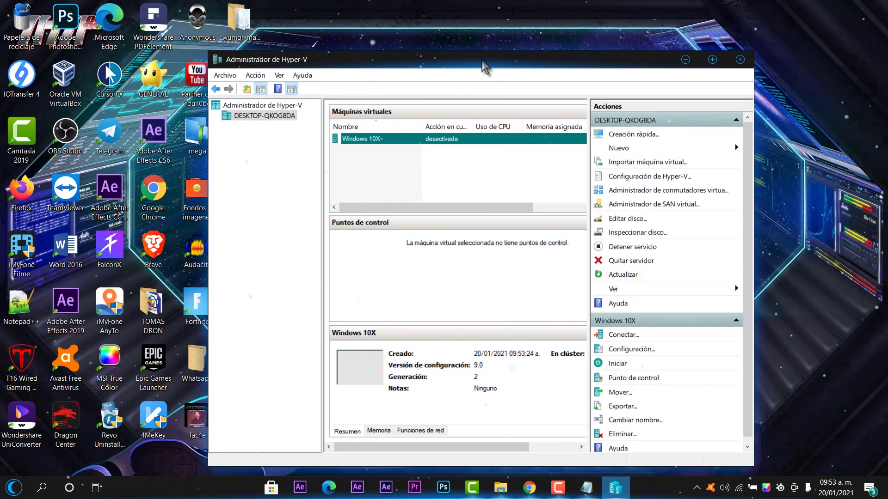
pyautogui.moveTo(480, 52); pyautogui.dragTo(480, 29)
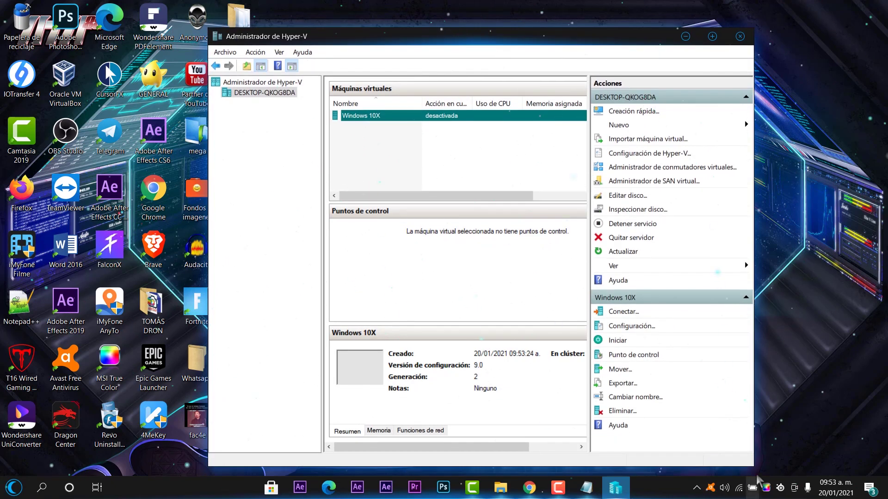
pyautogui.moveTo(756, 474); pyautogui.dragTo(809, 472)
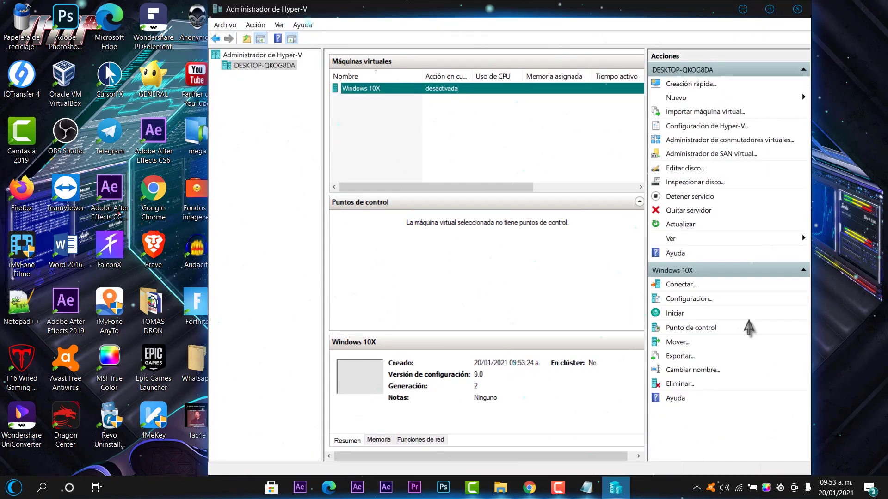
# - Reposition the Administrador de Hyper-V window and show the Windows 10X virtual machine connection in full screen
pyautogui.moveTo(503, 22); pyautogui.dragTo(480, 7)
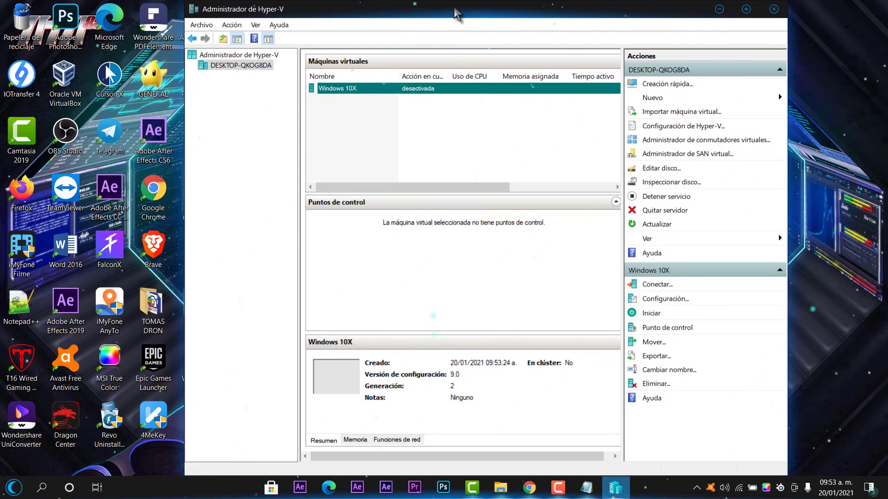
pyautogui.moveTo(457, 14); pyautogui.dragTo(437, 19)
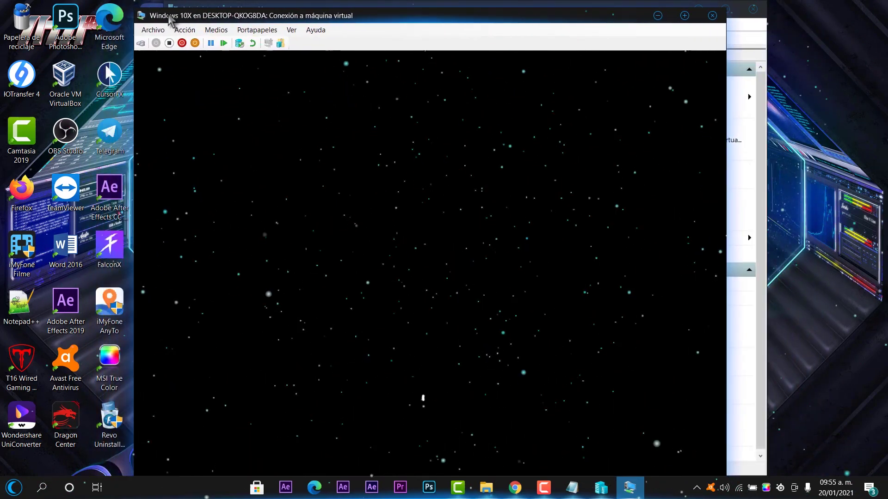
pyautogui.click(684, 15)
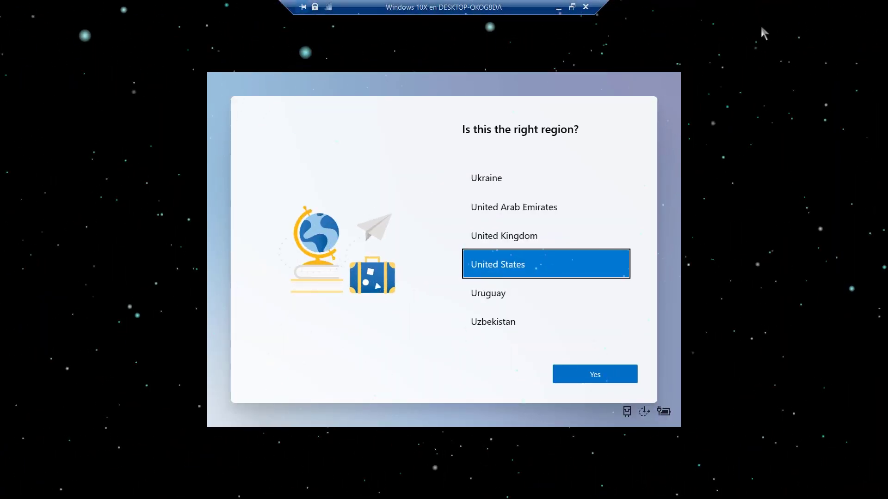
# - Set the Windows 10X setup region to Mexico and confirm it
pyautogui.scroll(-5, 512, 274)
pyautogui.scroll(3, 511, 283)
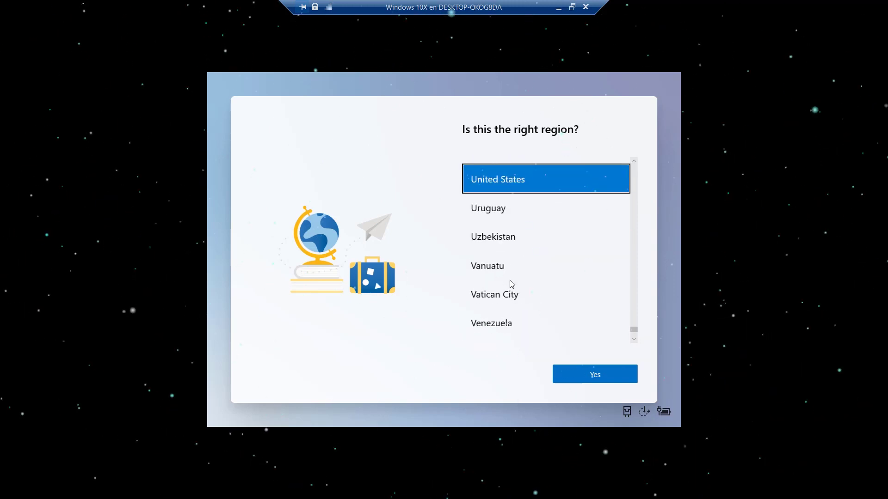
pyautogui.scroll(20, 511, 284)
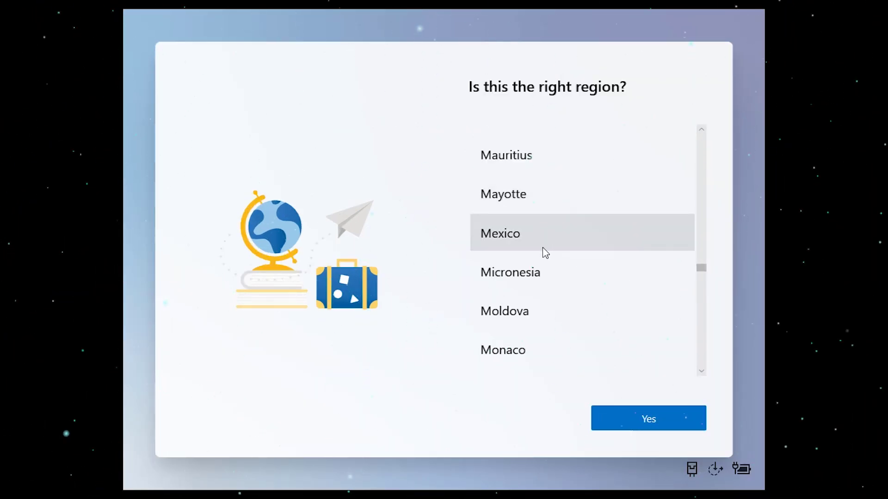
pyautogui.click(531, 234)
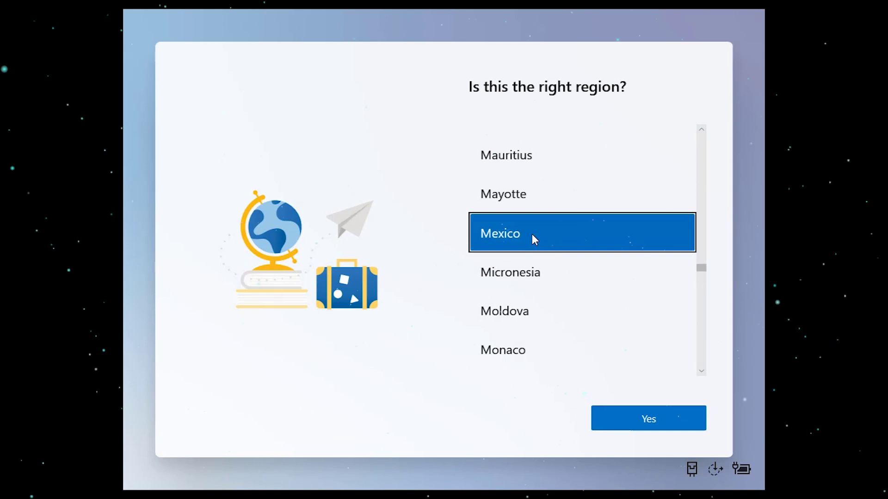
pyautogui.click(649, 420)
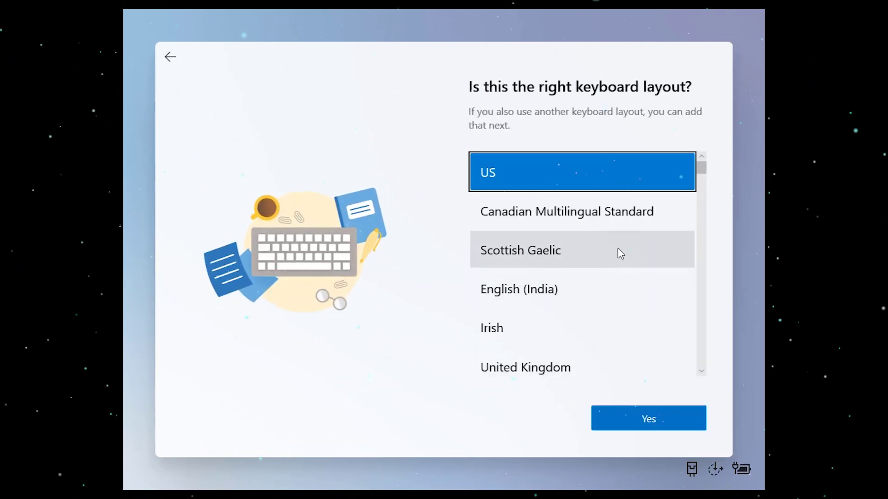
# - Choose Spanish as the keyboard layout and skip adding a second layout
pyautogui.scroll(-4, 616, 254)
pyautogui.scroll(-2, 616, 286)
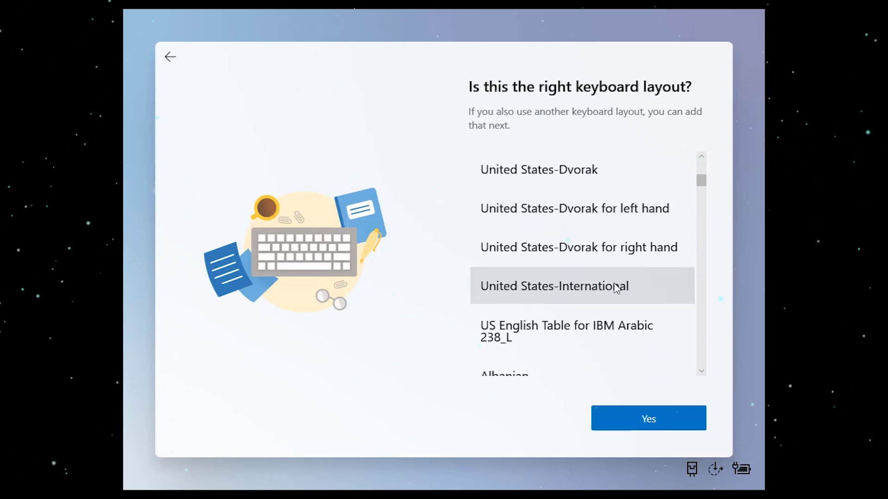
pyautogui.scroll(-3, 615, 299)
pyautogui.scroll(-4, 613, 300)
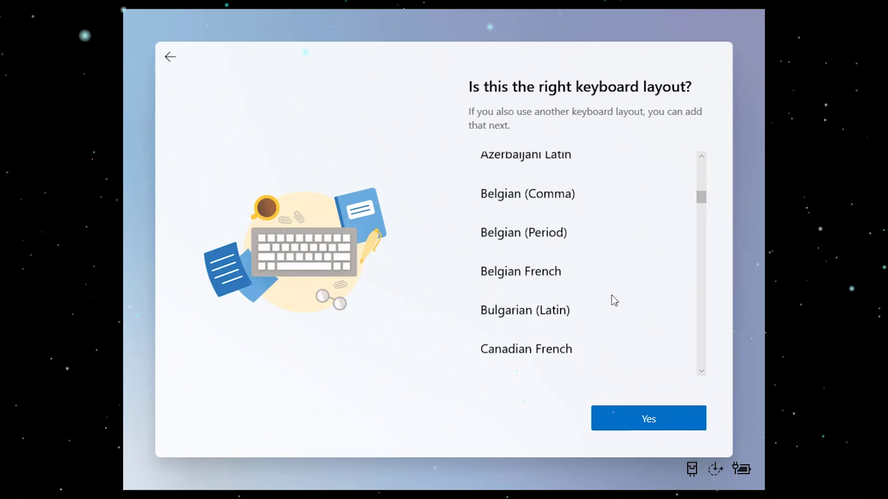
pyautogui.click(615, 263)
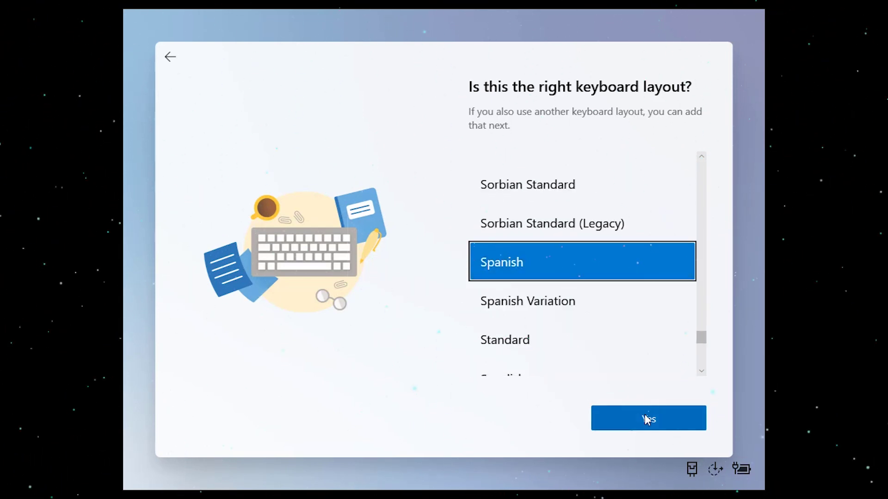
pyautogui.click(646, 423)
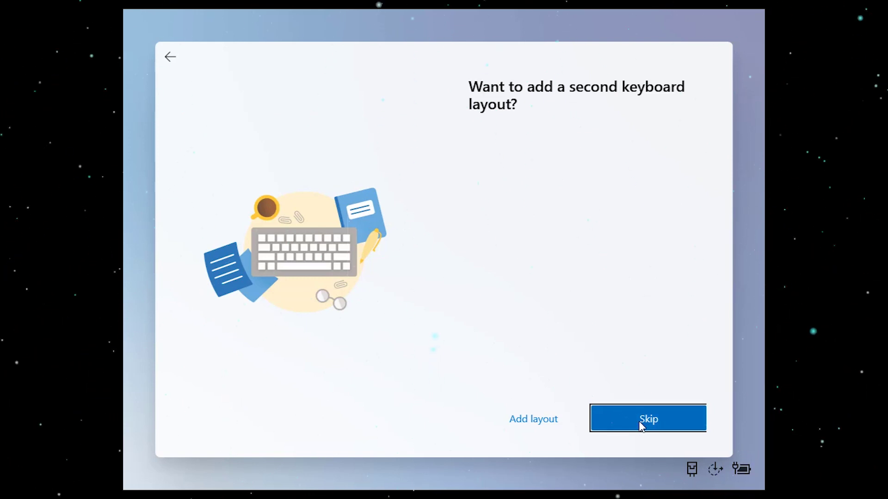
pyautogui.click(641, 426)
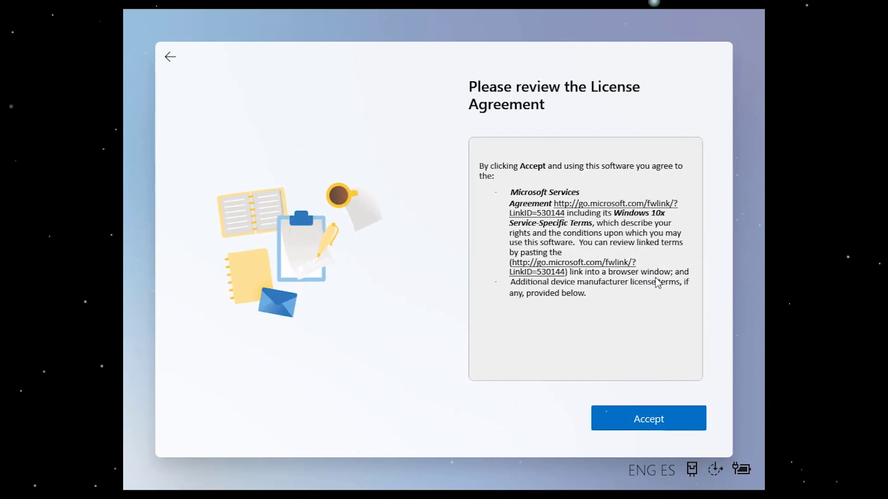
# - Accept the license agreement and proceed through the account setup to creating a Windows Hello PIN
pyautogui.click(668, 429)
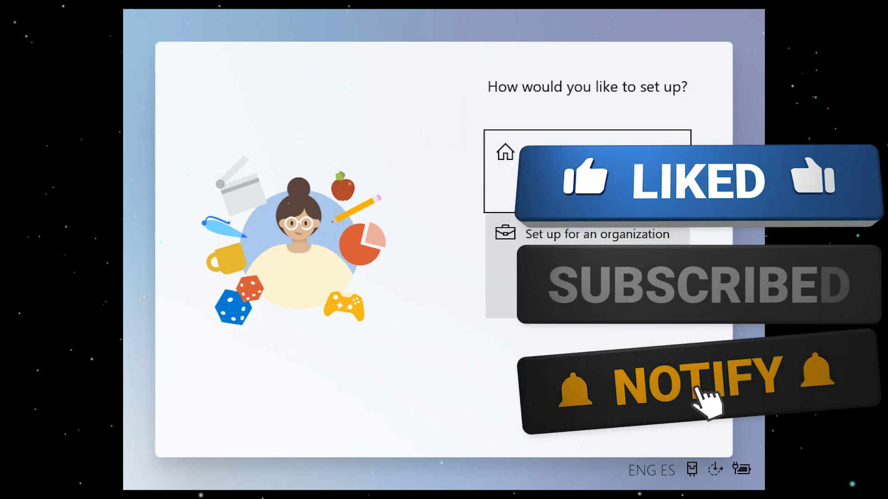
pyautogui.click(646, 414)
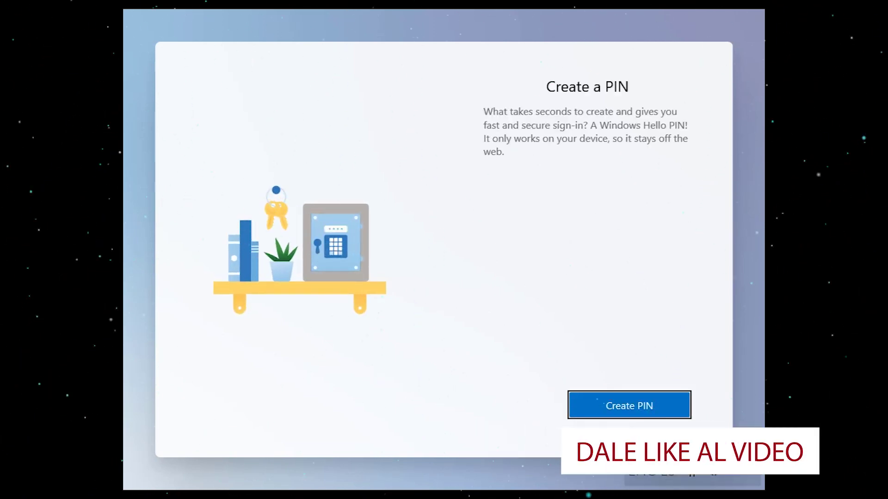
pyautogui.click(637, 405)
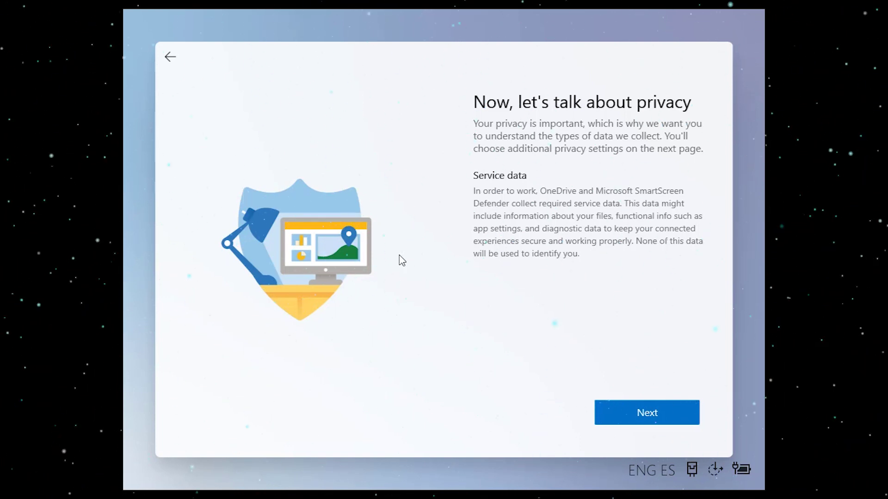
# - Continue past the service data notice and accept the default device privacy settings
pyautogui.click(634, 417)
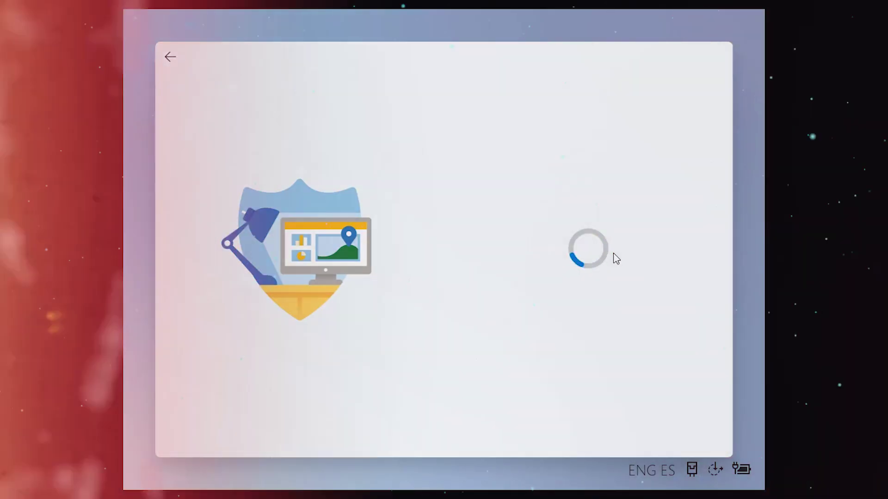
pyautogui.scroll(-10, 616, 259)
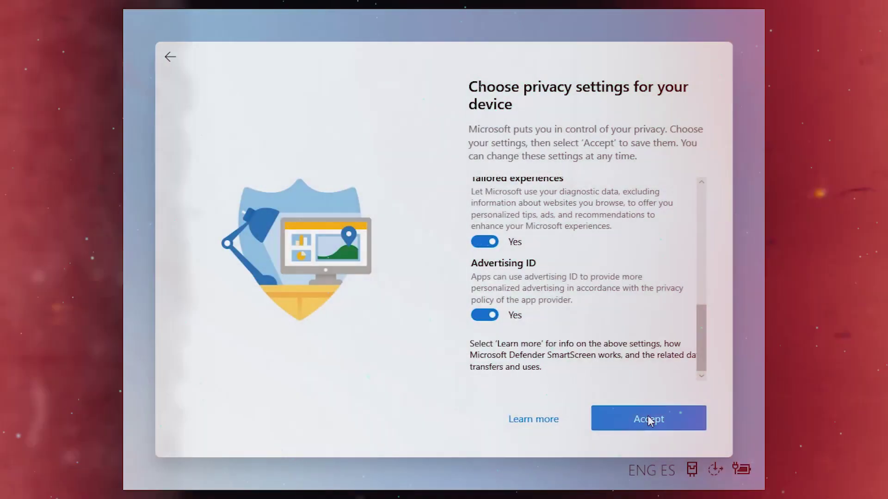
pyautogui.click(648, 419)
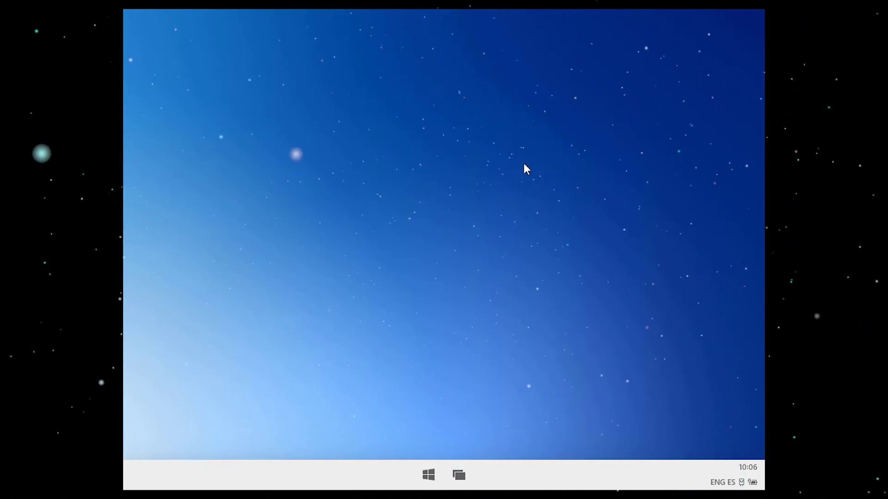
# - Open Settings in Windows 10X, look over the System Display page, and close Settings
pyautogui.click(431, 477)
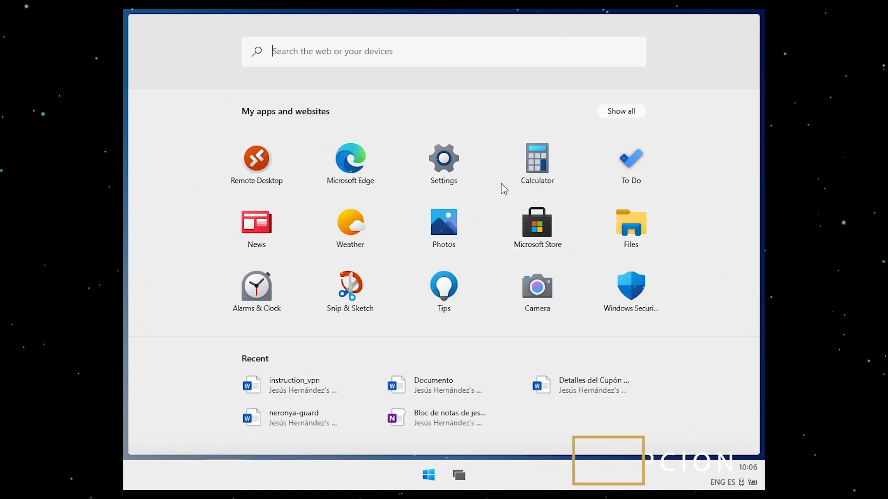
pyautogui.click(459, 170)
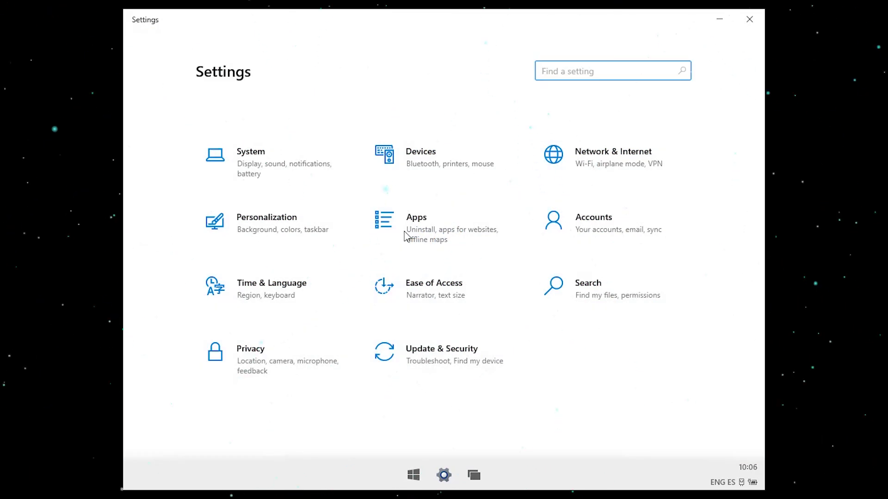
pyautogui.click(298, 161)
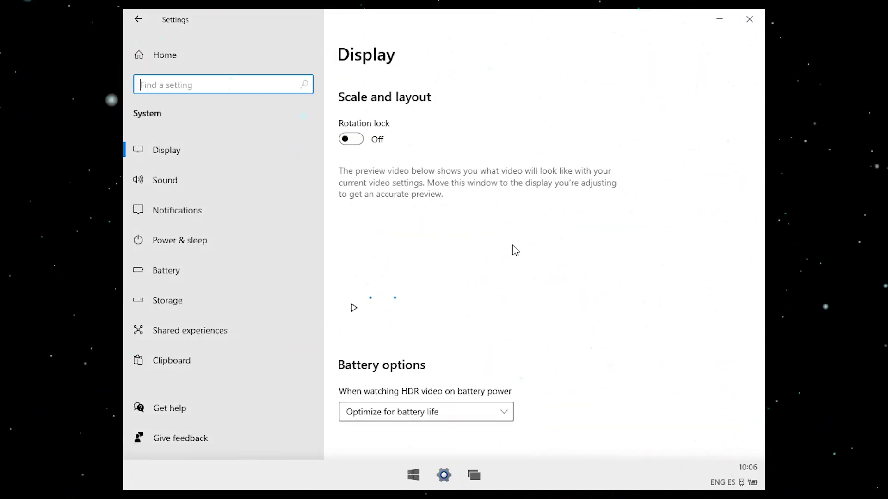
pyautogui.scroll(-2, 223, 326)
pyautogui.scroll(2, 223, 326)
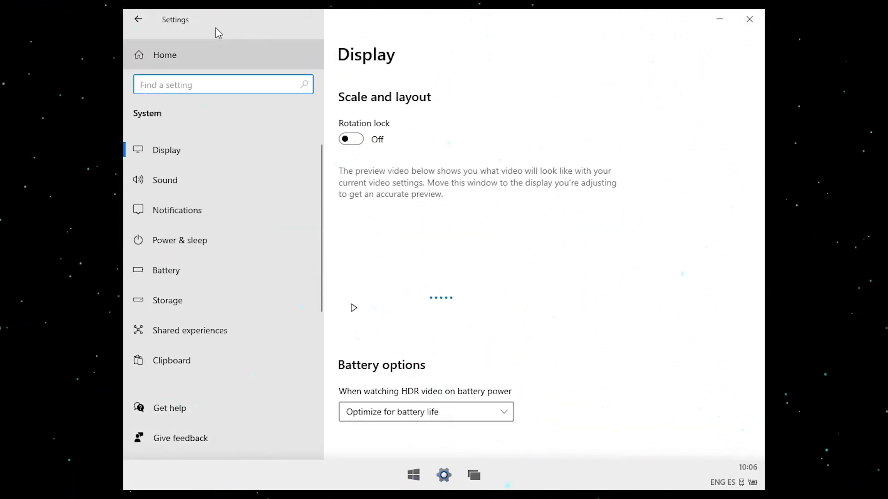
pyautogui.click(138, 21)
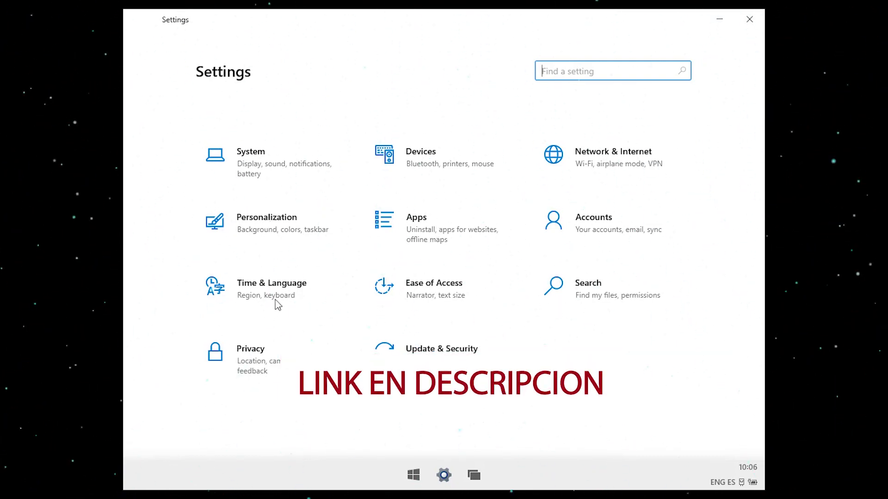
pyautogui.click(749, 19)
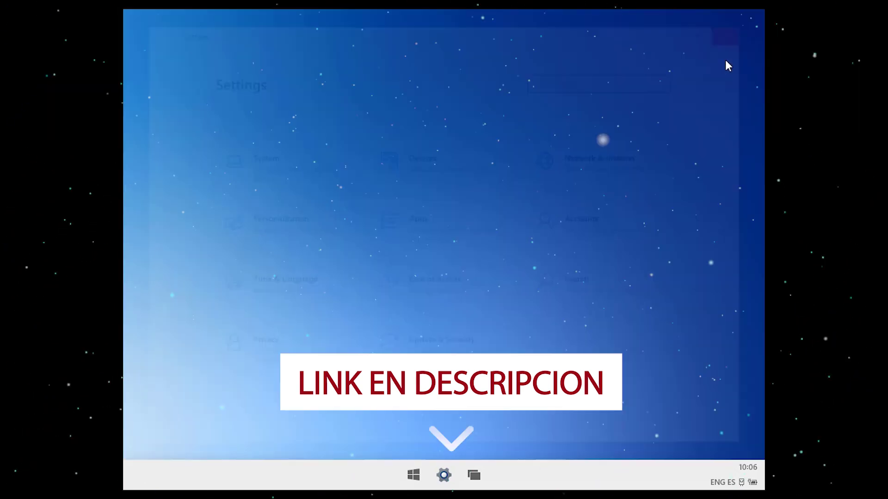
# - Check the task view for open apps and launch Microsoft To Do
pyautogui.click(470, 479)
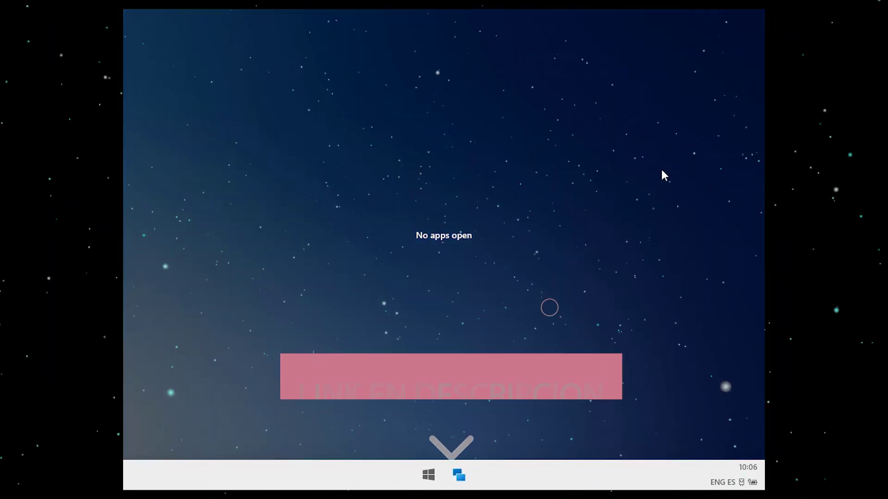
pyautogui.click(584, 406)
pyautogui.click(429, 476)
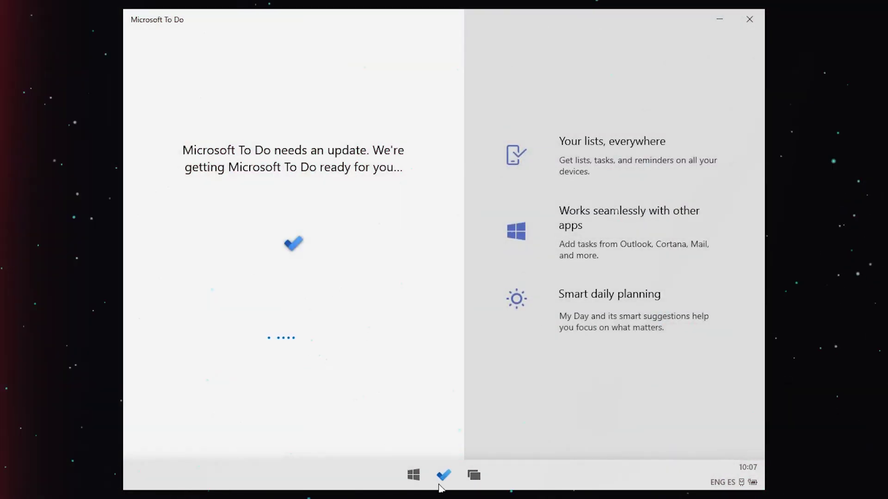
# - Launch the Alarms & Clock app from the list of apps and websites
pyautogui.click(444, 476)
pyautogui.press('super')
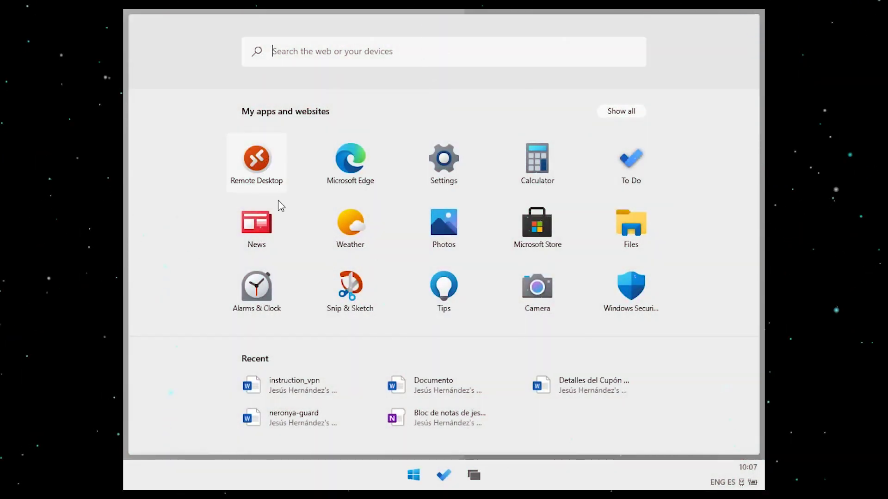
pyautogui.click(273, 296)
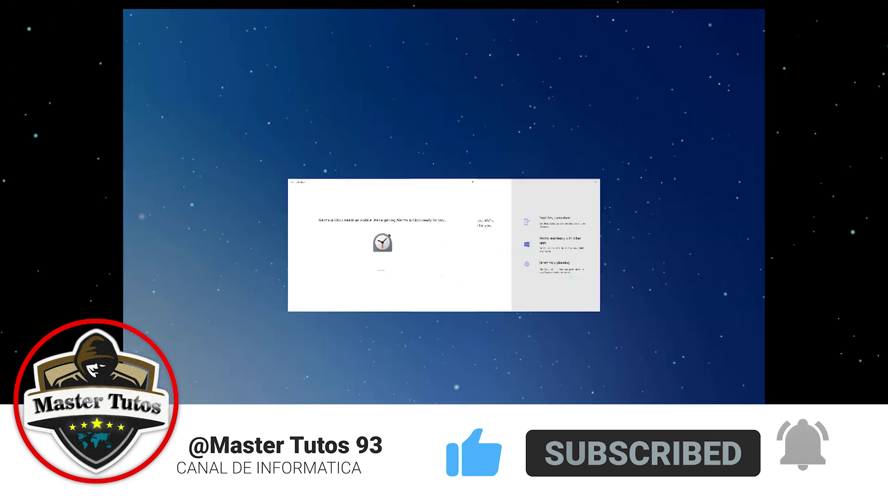
# - Open Windows Security and view its Virus & threat protection section
pyautogui.hotkey('alt', 'Tab')
pyautogui.click(401, 477)
pyautogui.click(401, 478)
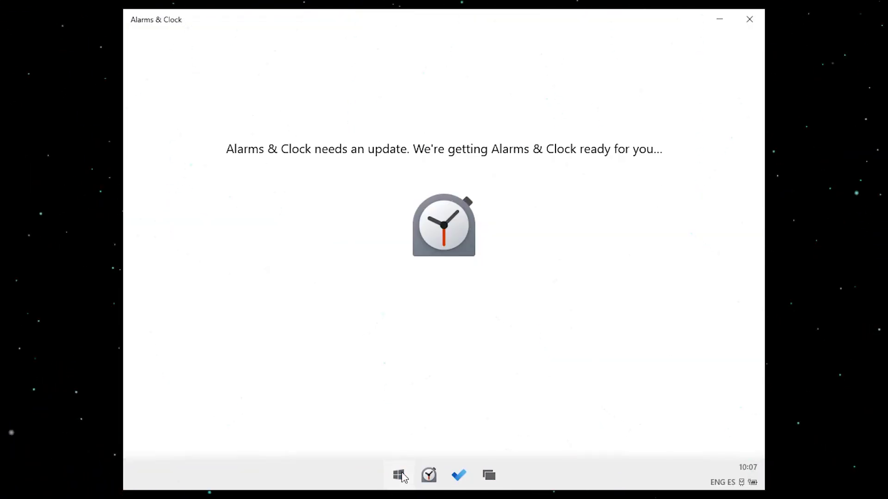
pyautogui.click(400, 477)
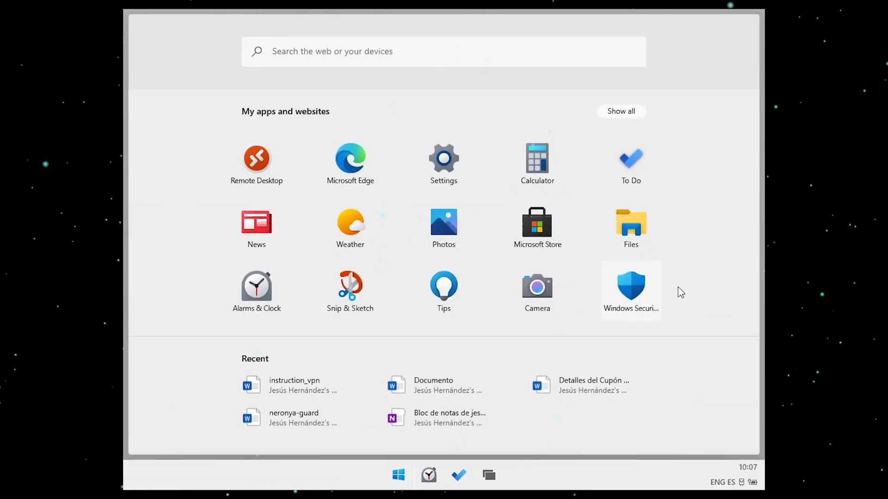
pyautogui.click(631, 289)
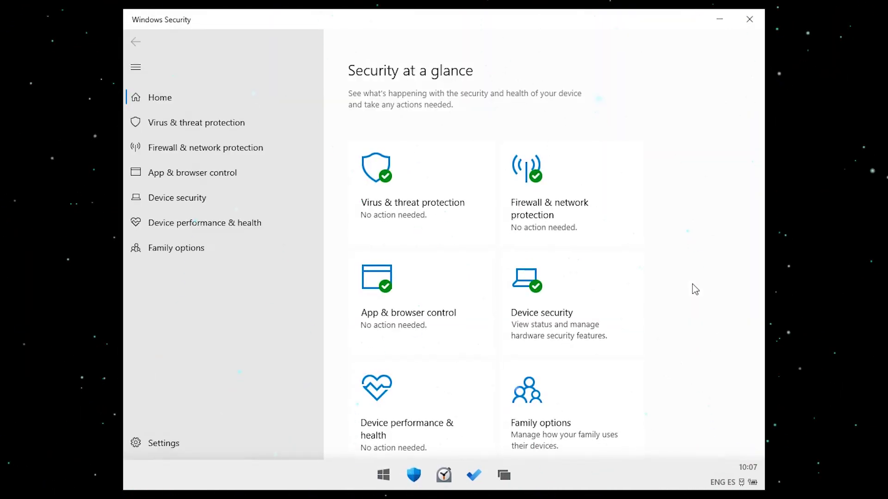
pyautogui.click(173, 121)
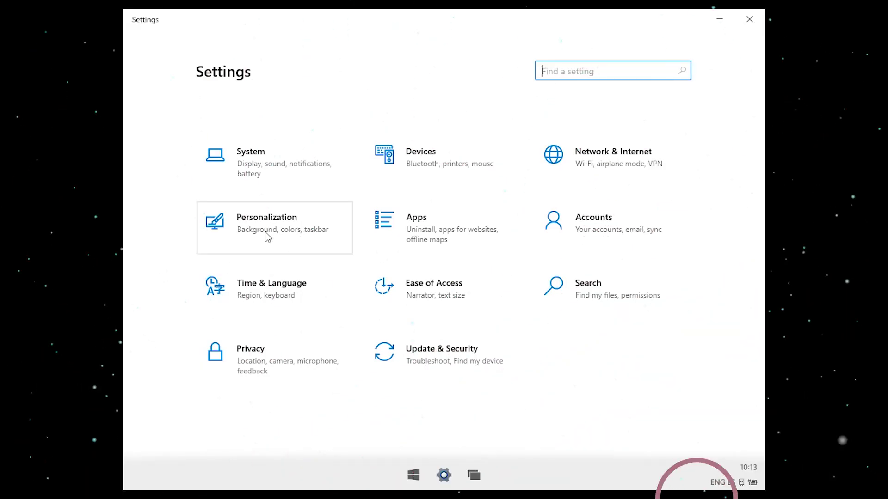
# - View the Personalization Background page in Settings and open Windows Update under Update & Security
pyautogui.click(267, 236)
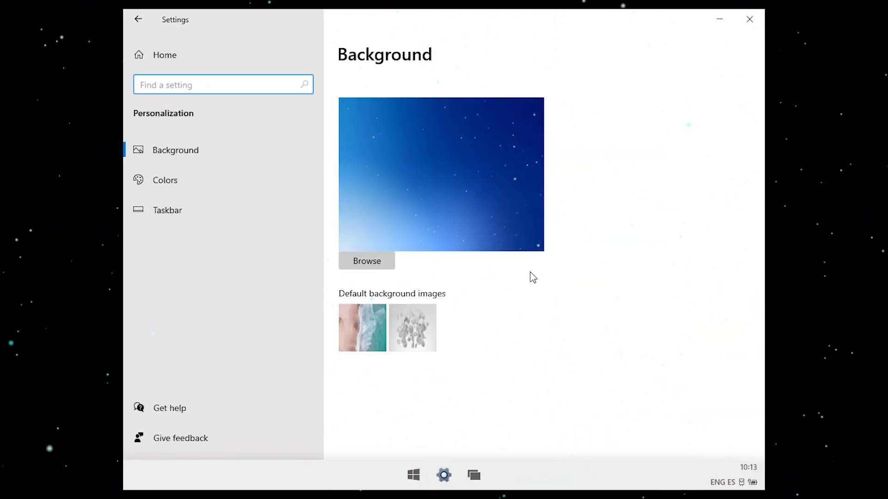
pyautogui.click(137, 18)
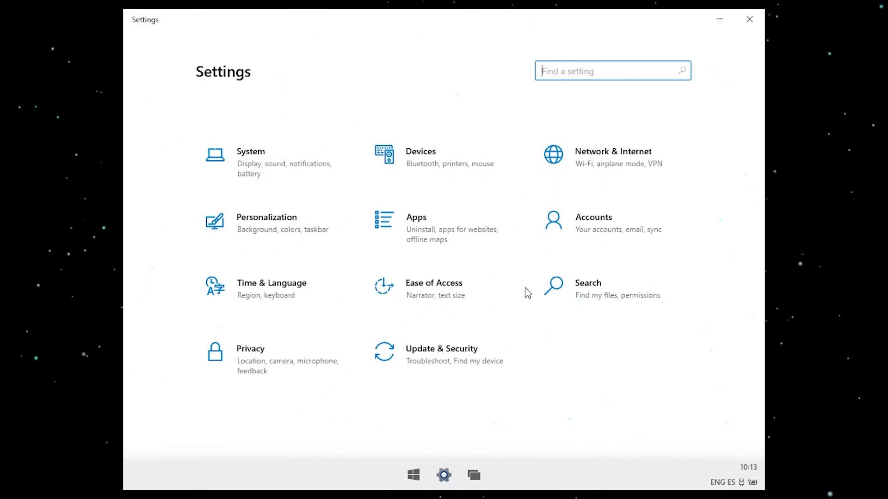
pyautogui.click(482, 353)
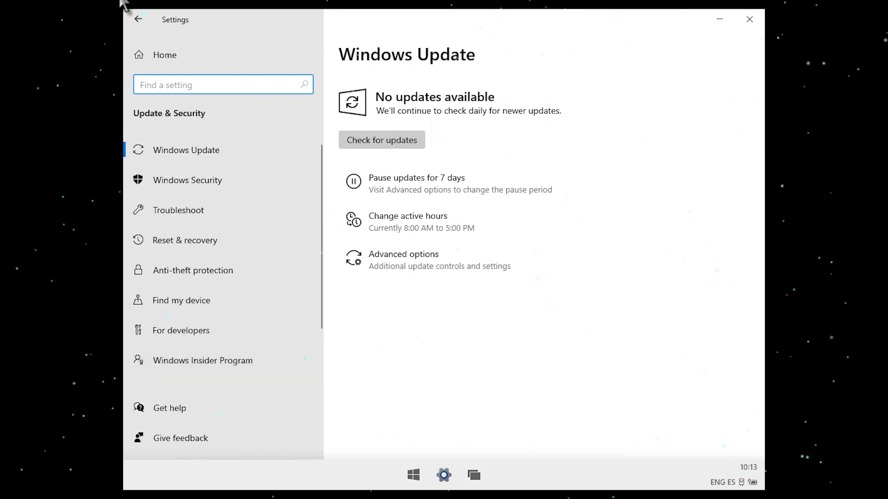
# - Look through the installed apps and default app options on the Apps & features page in Settings
pyautogui.click(139, 19)
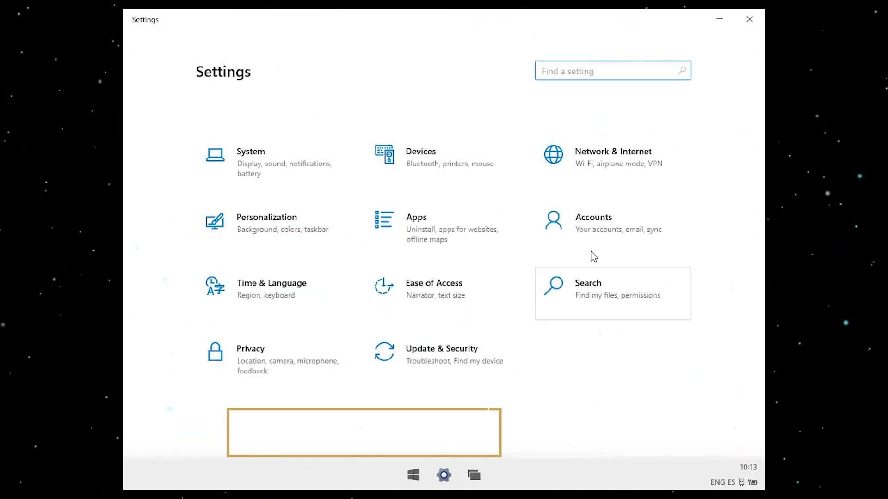
pyautogui.click(489, 236)
pyautogui.scroll(-15, 486, 307)
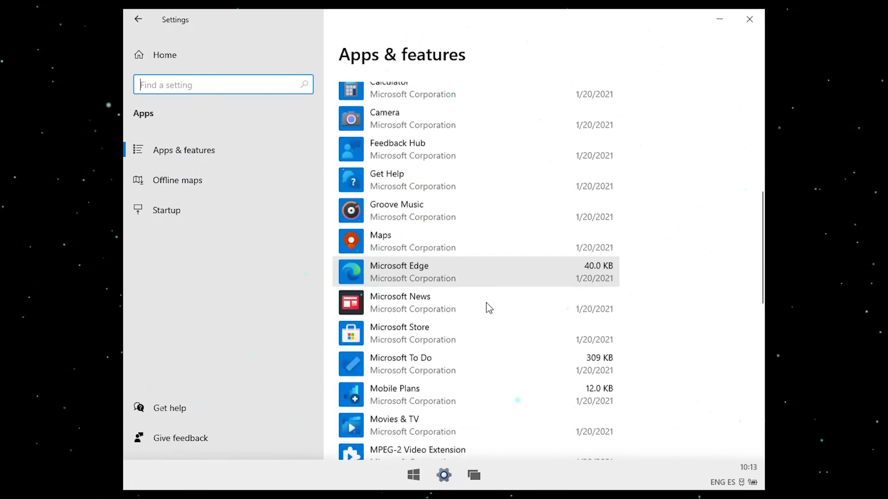
pyautogui.scroll(-5, 489, 309)
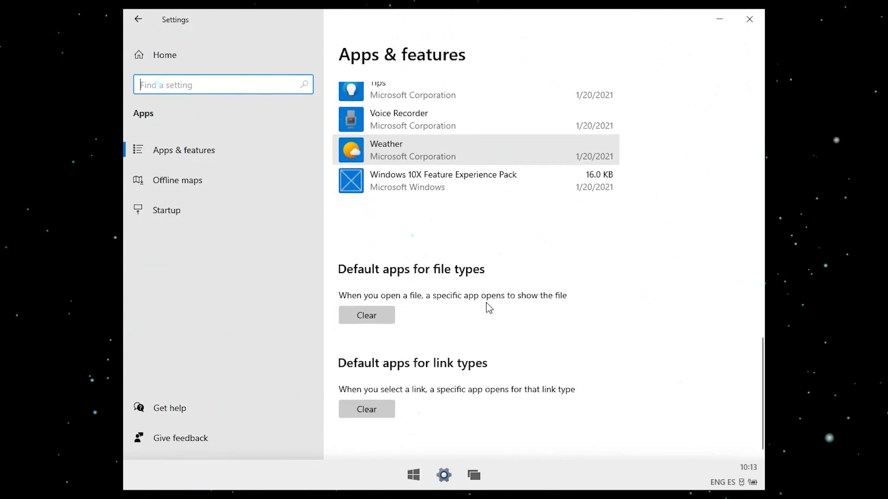
pyautogui.scroll(15, 488, 307)
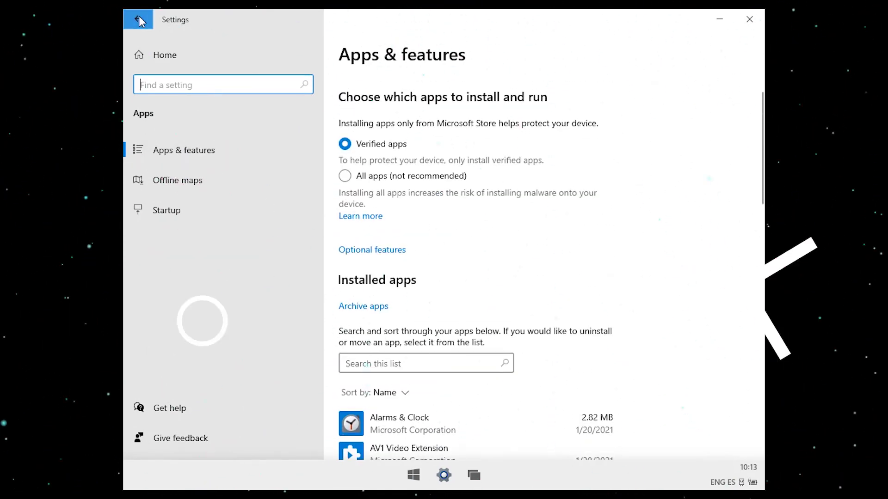
pyautogui.click(138, 19)
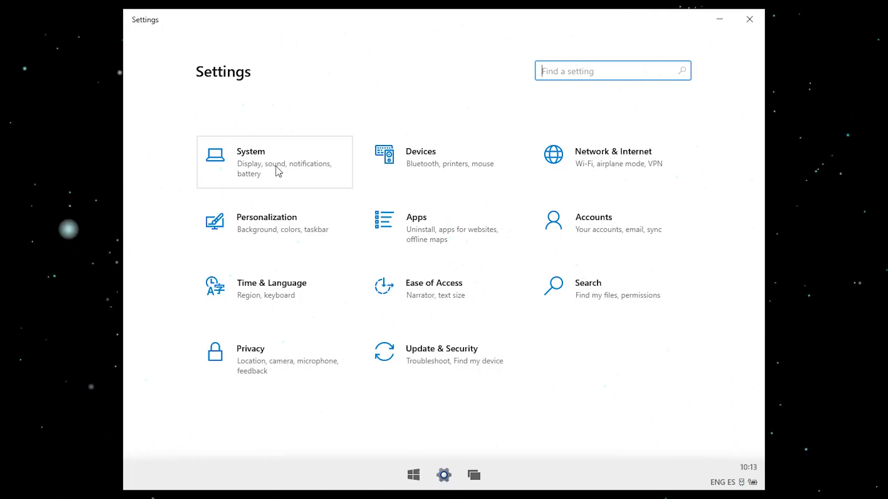
# - Open Settings from the quick settings and close the Settings window
pyautogui.click(740, 482)
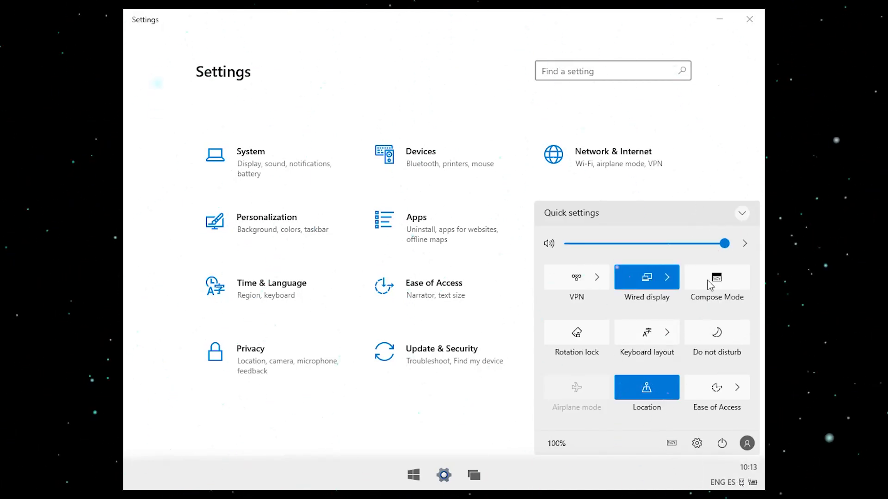
pyautogui.click(697, 444)
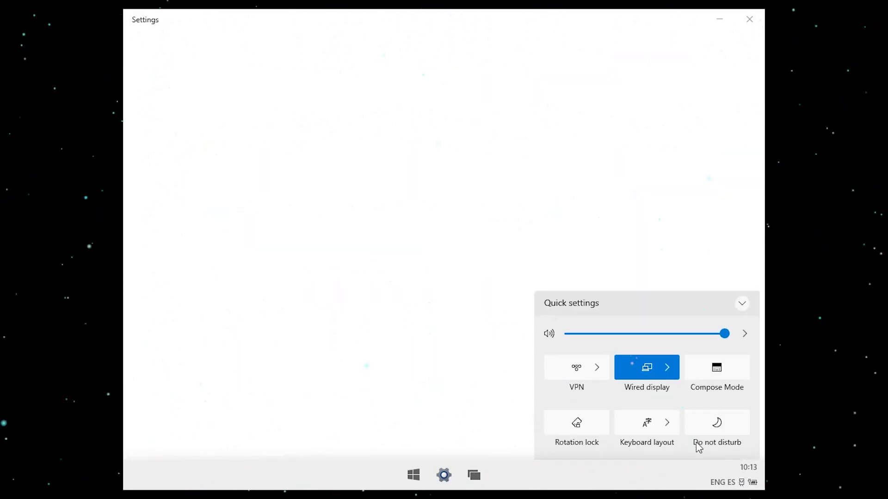
pyautogui.click(750, 17)
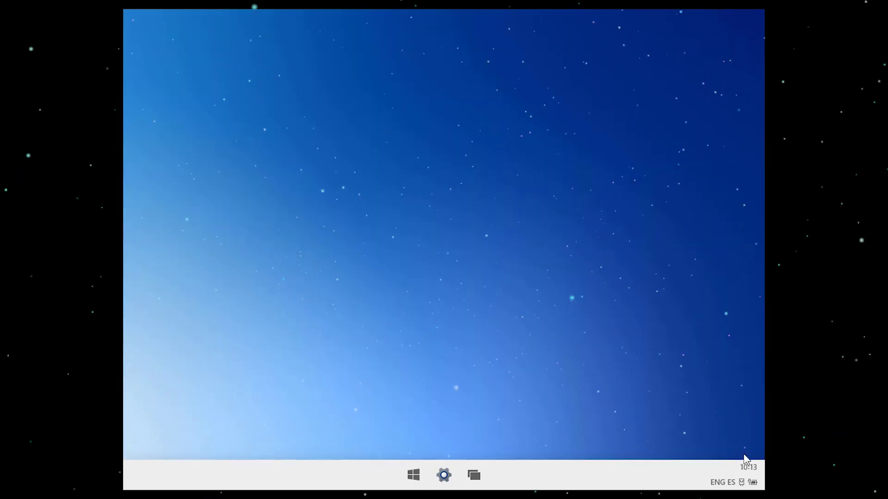
# - Lower the system volume slightly in the quick settings, and view the account's lock options without locking the device
pyautogui.click(740, 483)
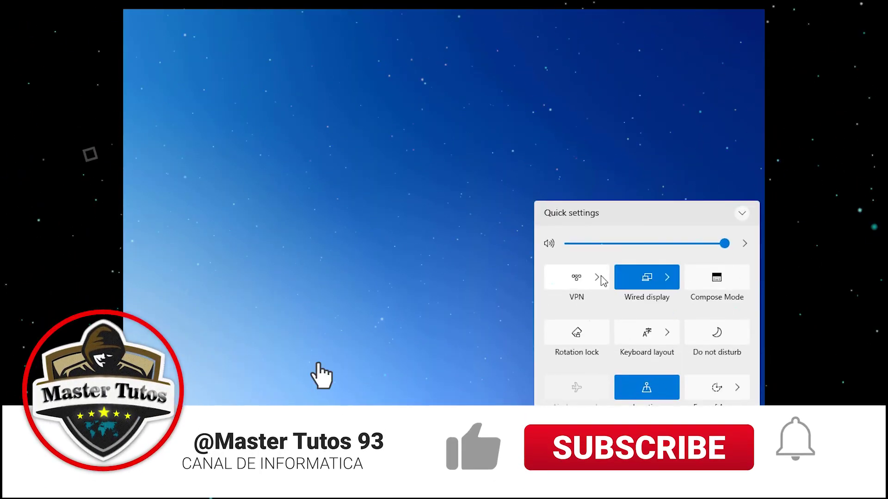
pyautogui.click(718, 244)
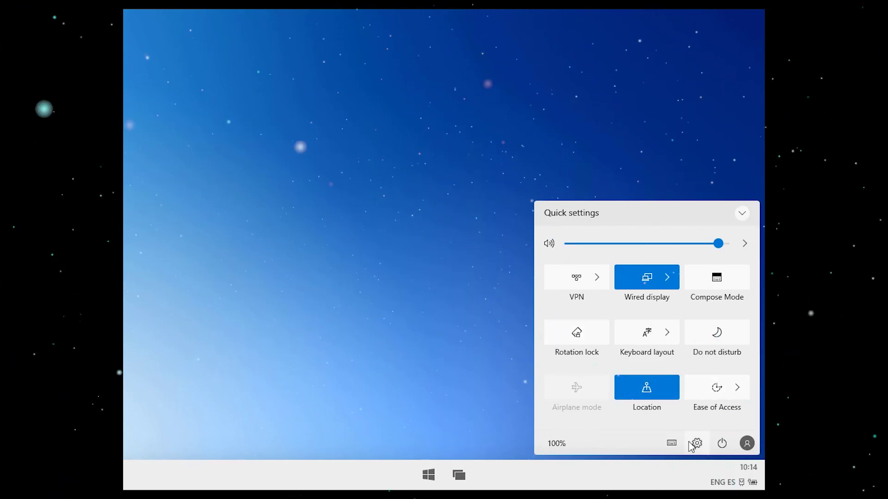
pyautogui.click(747, 444)
pyautogui.click(486, 351)
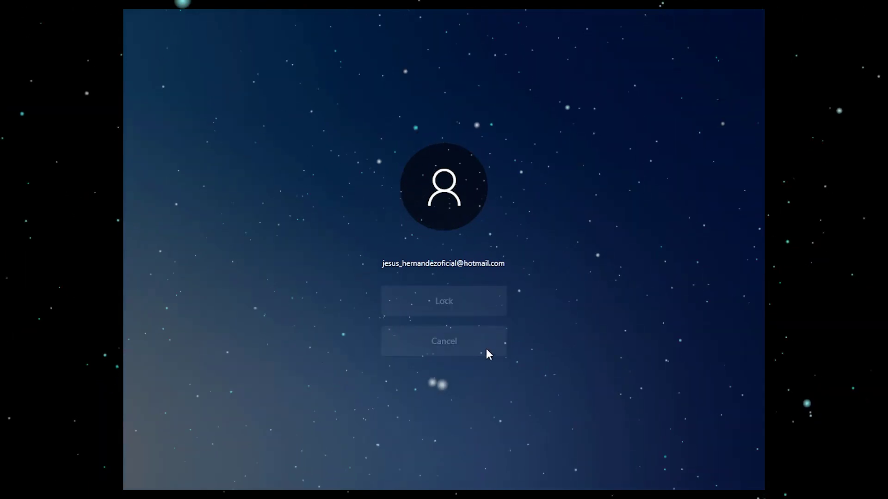
# - Reopen Settings from the quick settings and minimize its window
pyautogui.click(750, 474)
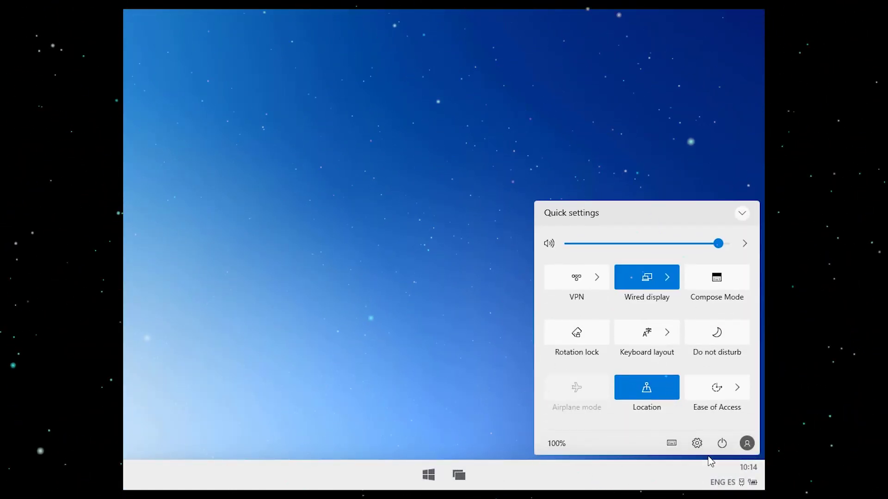
pyautogui.click(702, 446)
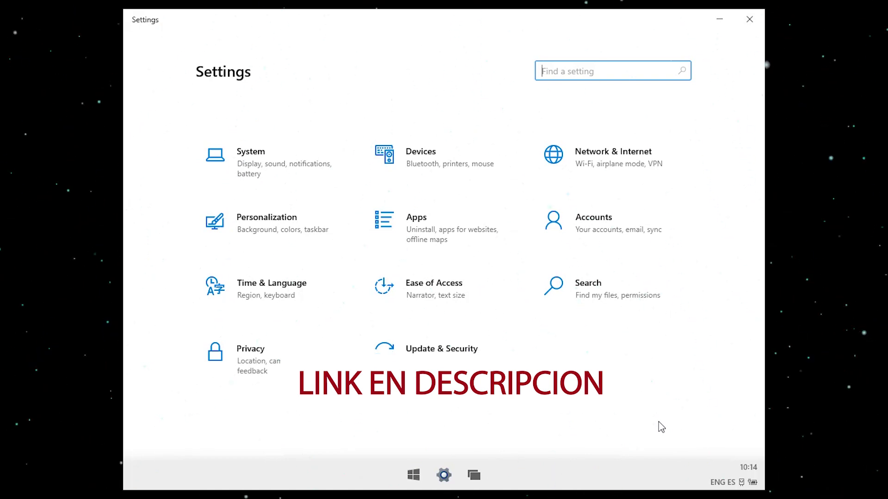
pyautogui.click(439, 480)
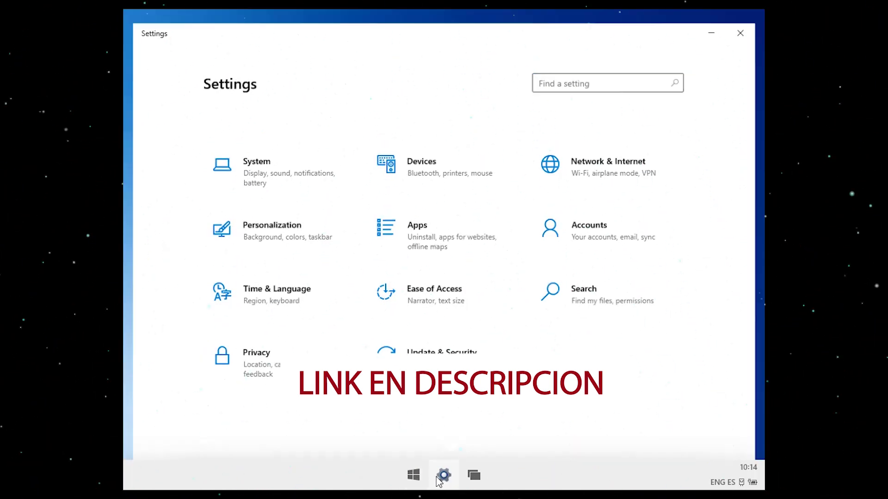
# - View the list of apps and websites, and launch the Alarms & Clock app and close it
pyautogui.click(414, 475)
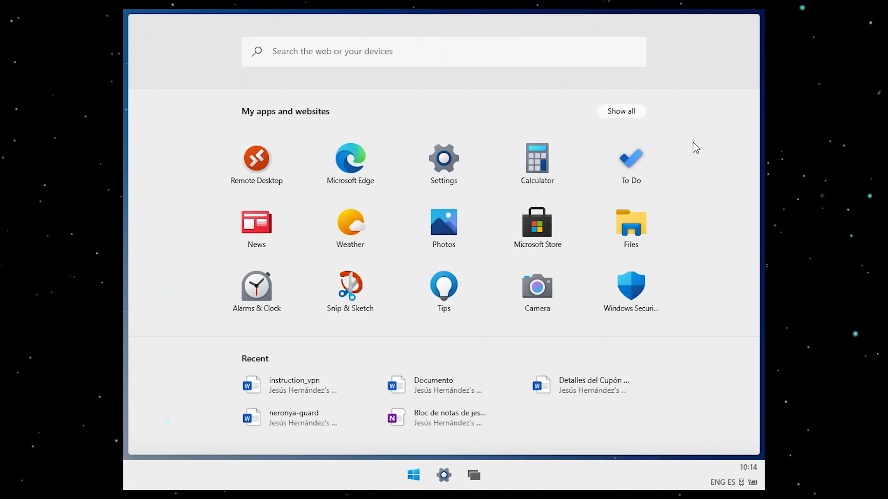
pyautogui.press('Escape')
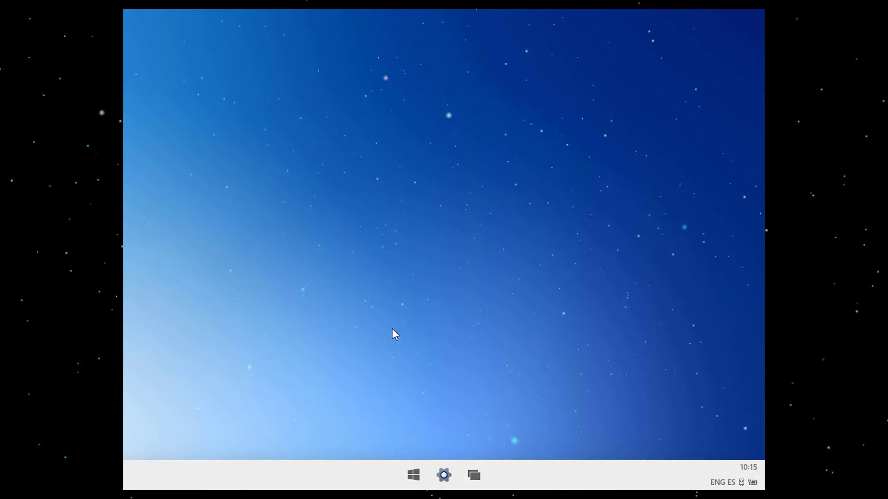
pyautogui.click(414, 476)
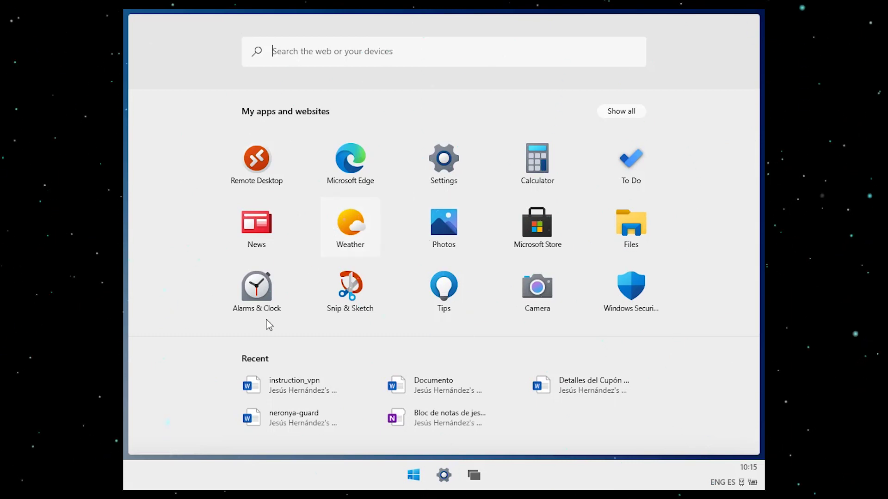
pyautogui.click(264, 295)
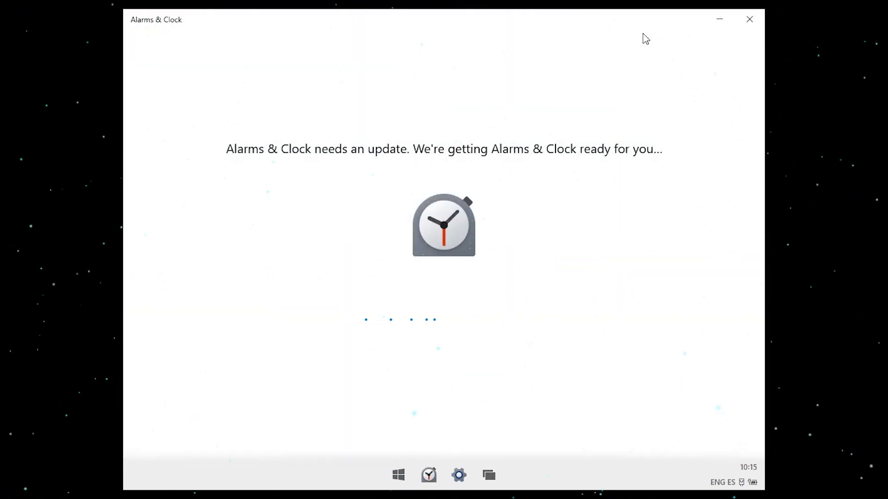
pyautogui.click(749, 21)
# - Restore the Settings window and view the Display page under System
pyautogui.click(445, 481)
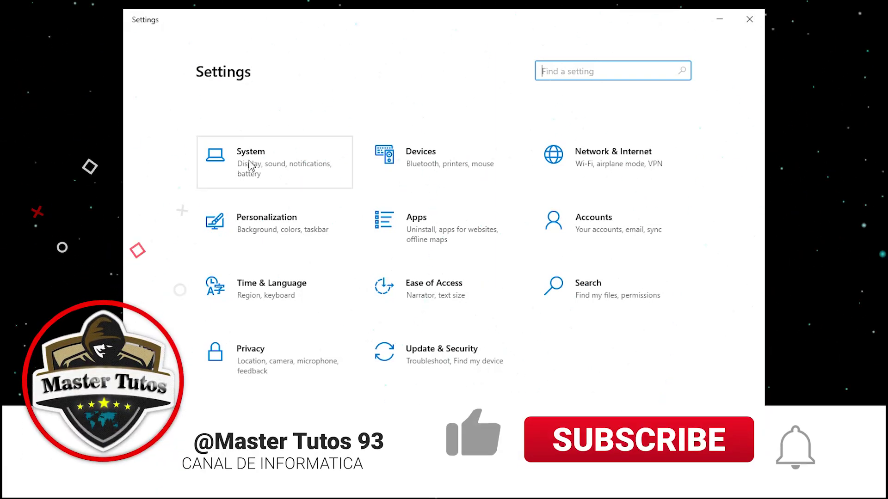
pyautogui.click(301, 174)
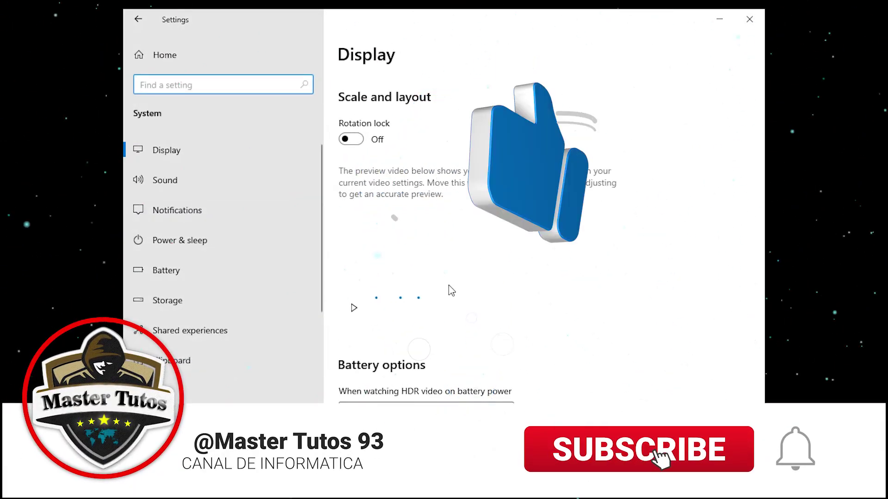